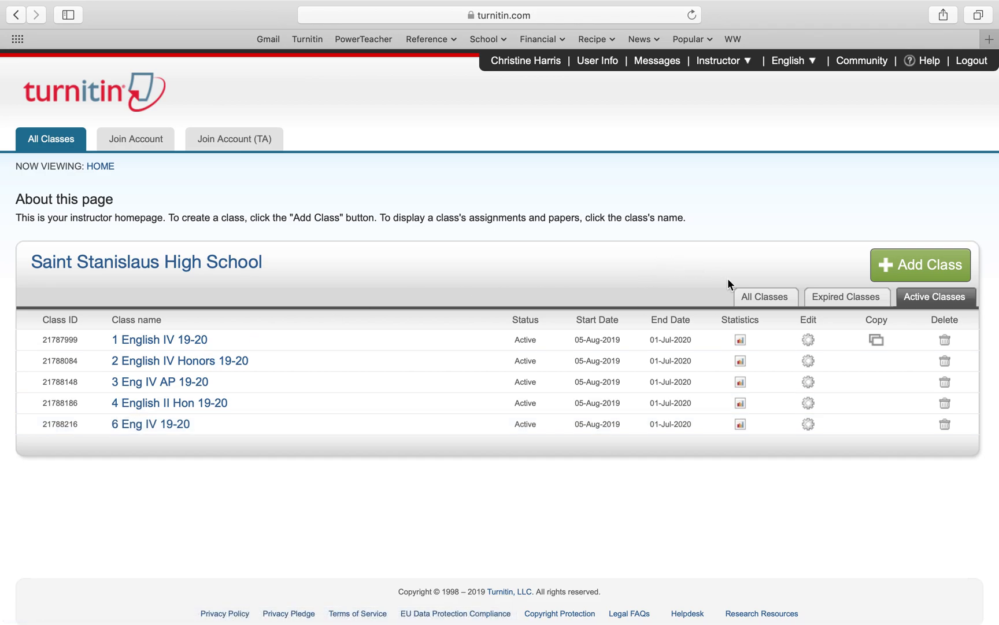
Review the class settings of 1 English IV 19-20 and leave them without submitting changes.
{"action": "left_click", "coordinate": [808, 341]}
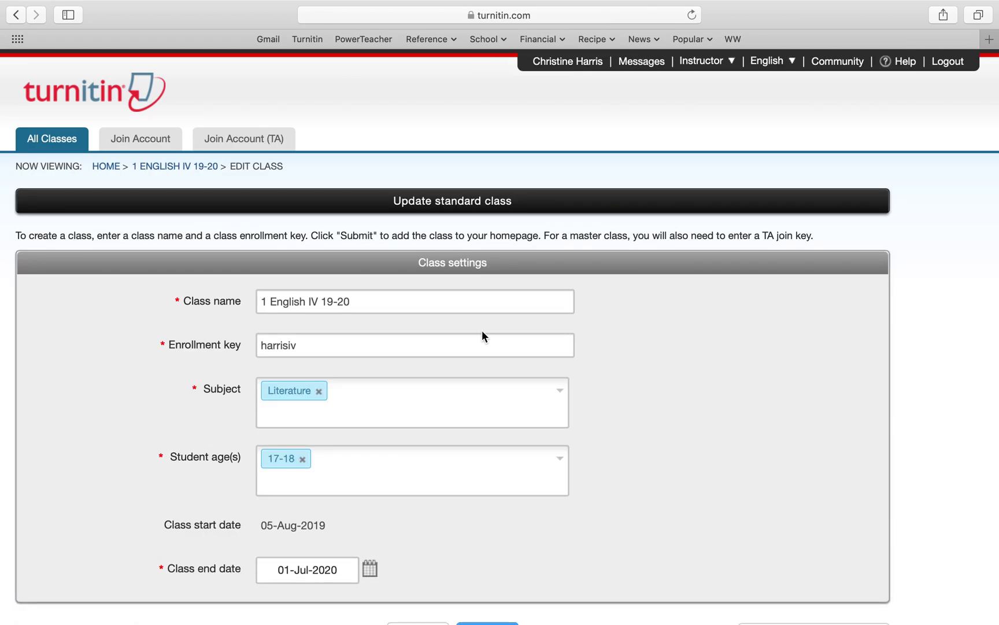
{"action": "scroll", "coordinate": [482, 333], "scroll_direction": "down", "scroll_amount": 2}
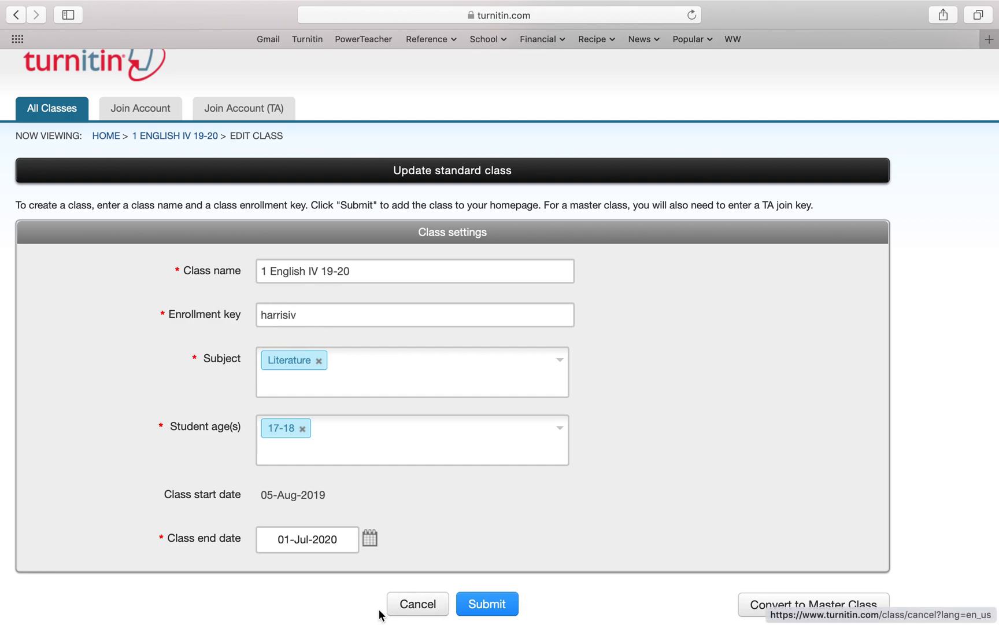
{"action": "left_click", "coordinate": [410, 612]}
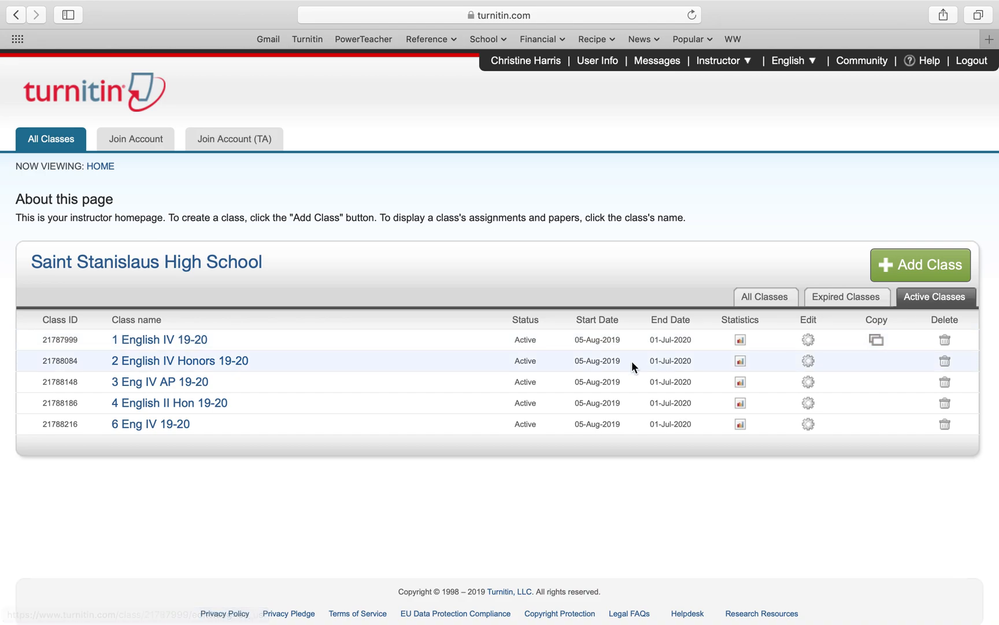
Open the class 1 English IV 19-20 and look through its full assignment list.
{"action": "left_click", "coordinate": [145, 343]}
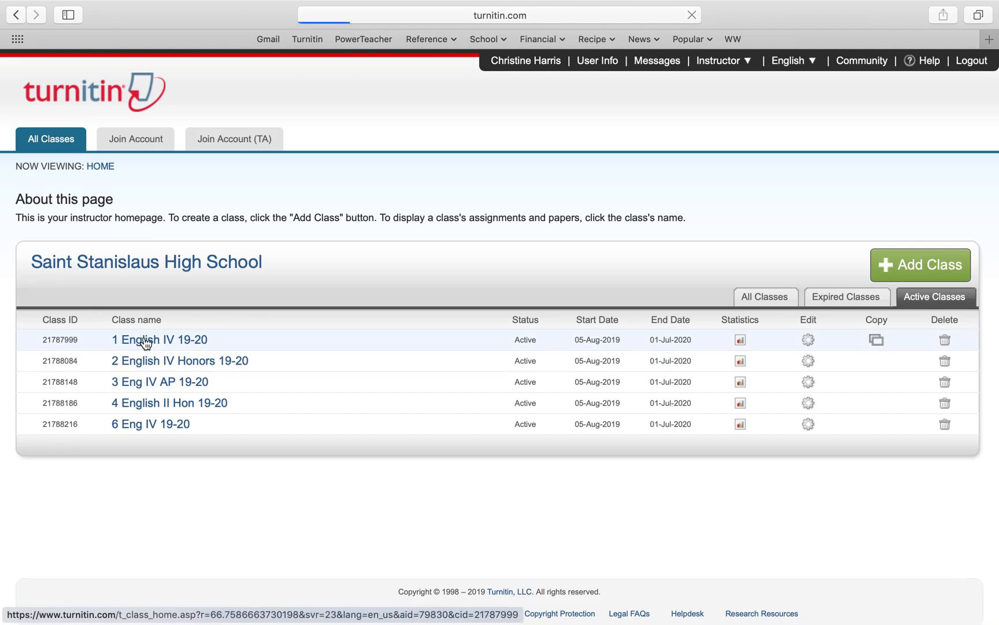
{"action": "scroll", "coordinate": [145, 343], "scroll_direction": "down", "scroll_amount": 3}
{"action": "scroll", "coordinate": [144, 337], "scroll_direction": "down", "scroll_amount": 15}
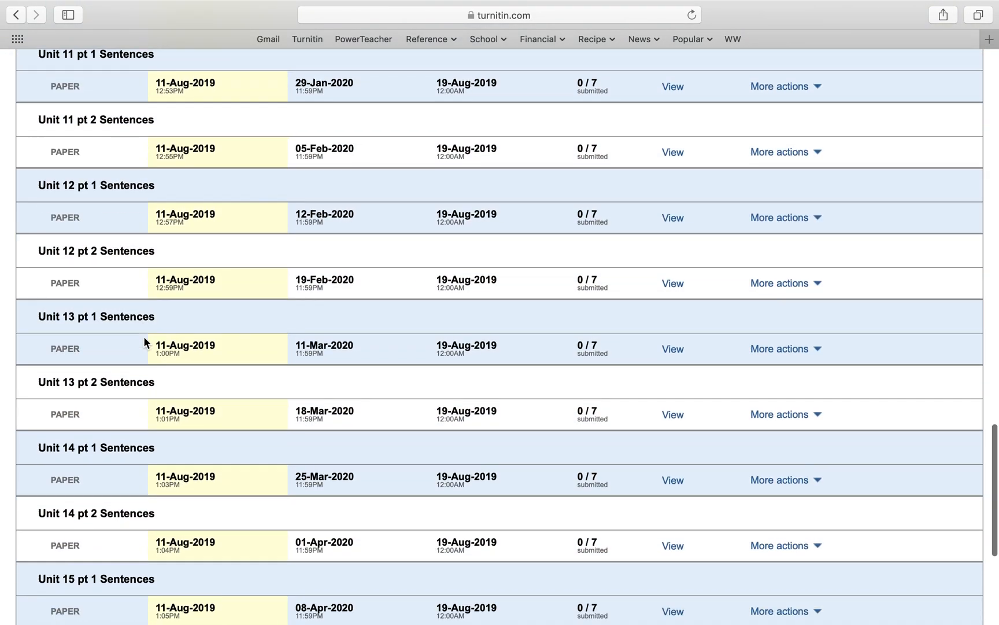
{"action": "scroll", "coordinate": [144, 338], "scroll_direction": "down", "scroll_amount": 5}
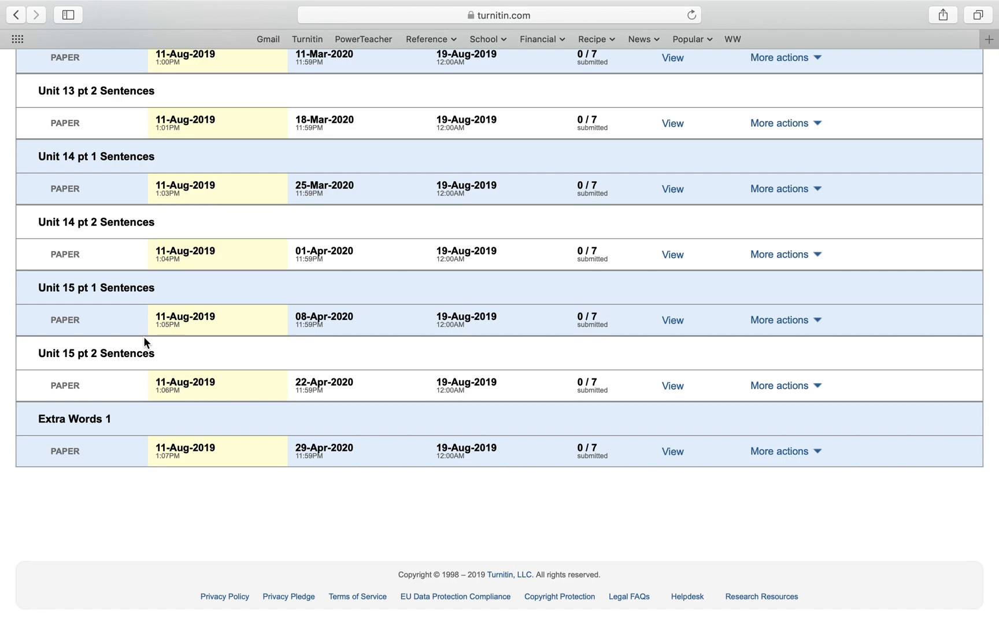
{"action": "scroll", "coordinate": [144, 337], "scroll_direction": "up", "scroll_amount": 20}
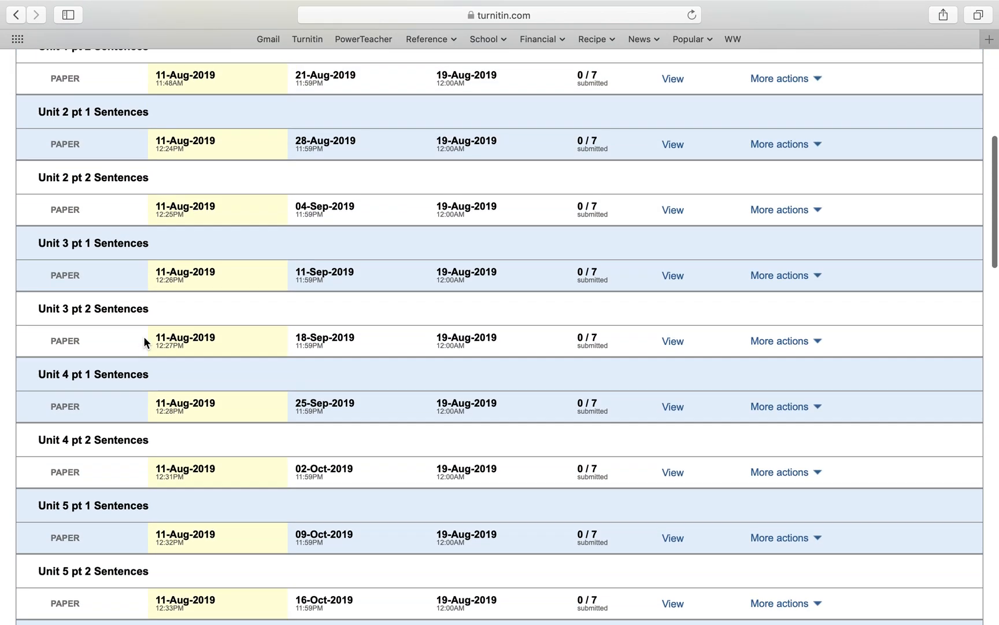
{"action": "scroll", "coordinate": [143, 336], "scroll_direction": "up", "scroll_amount": 5}
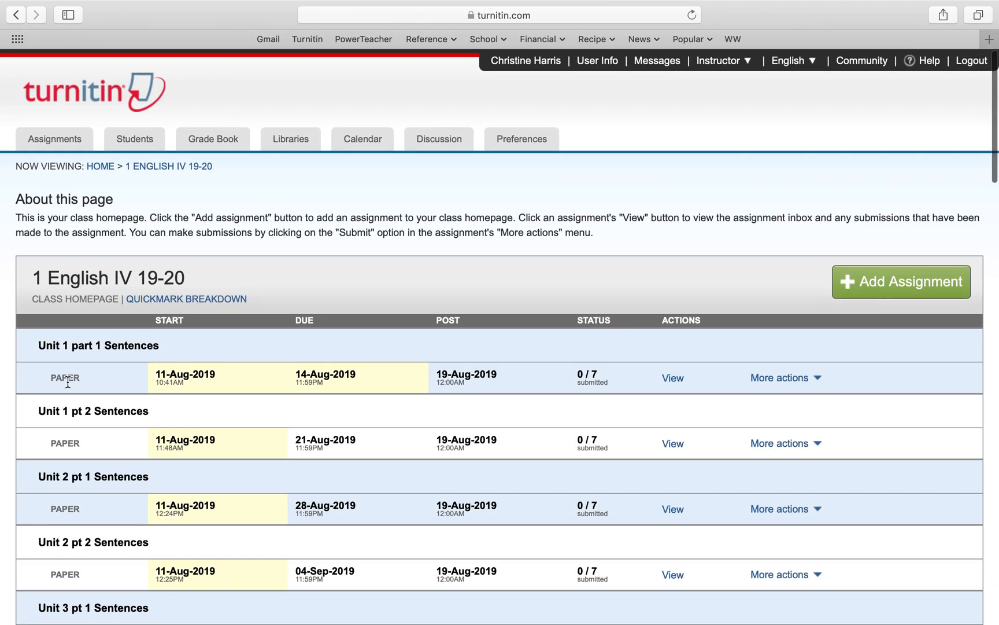
Start adding a new assignment to the class with the Paper Assignment type.
{"action": "left_click", "coordinate": [912, 279]}
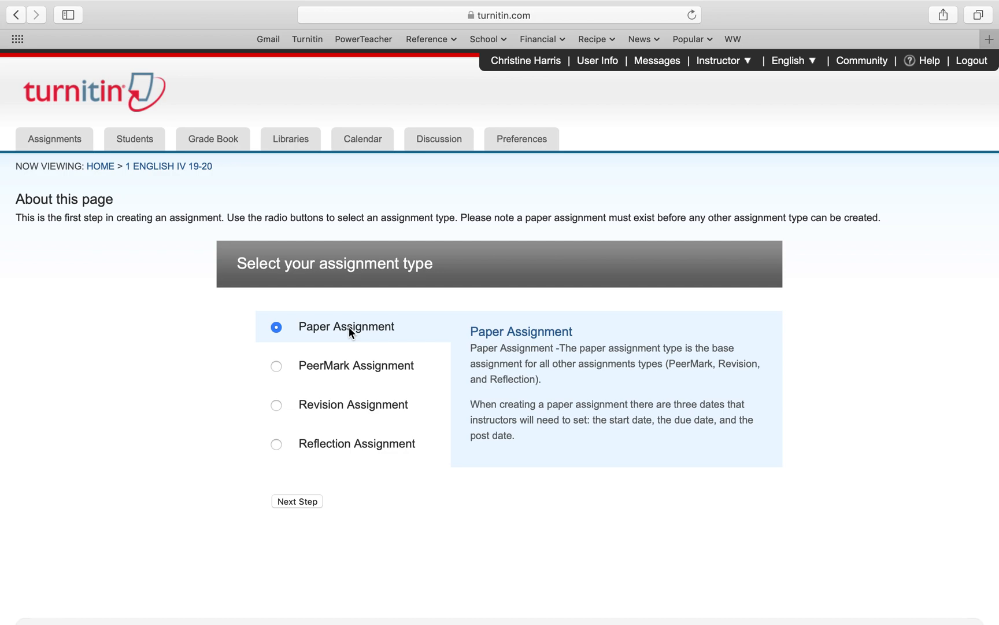
{"action": "left_click", "coordinate": [294, 500]}
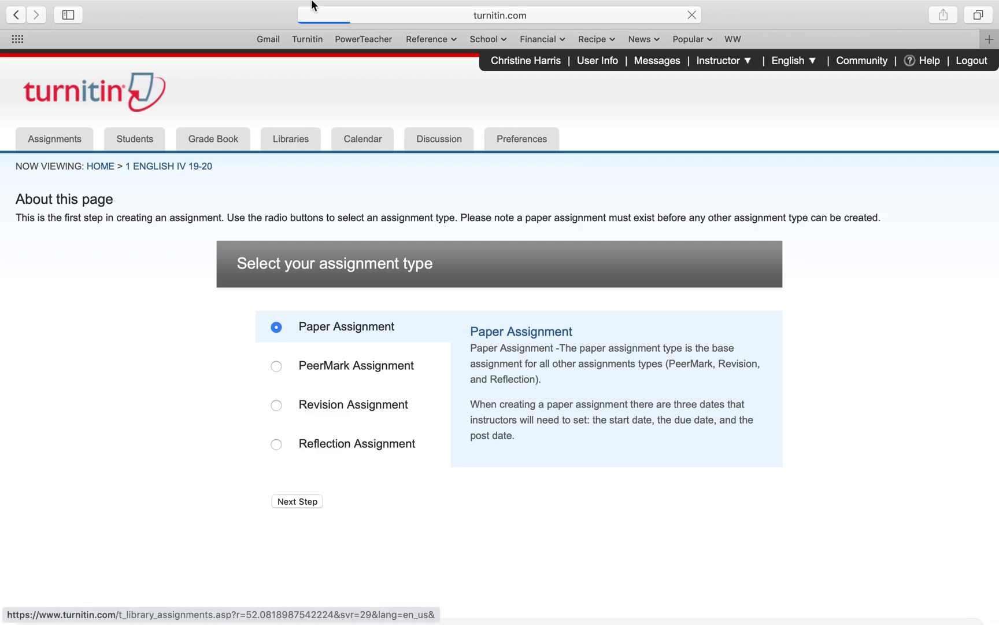
{"action": "mouse_move", "coordinate": [312, 5]}
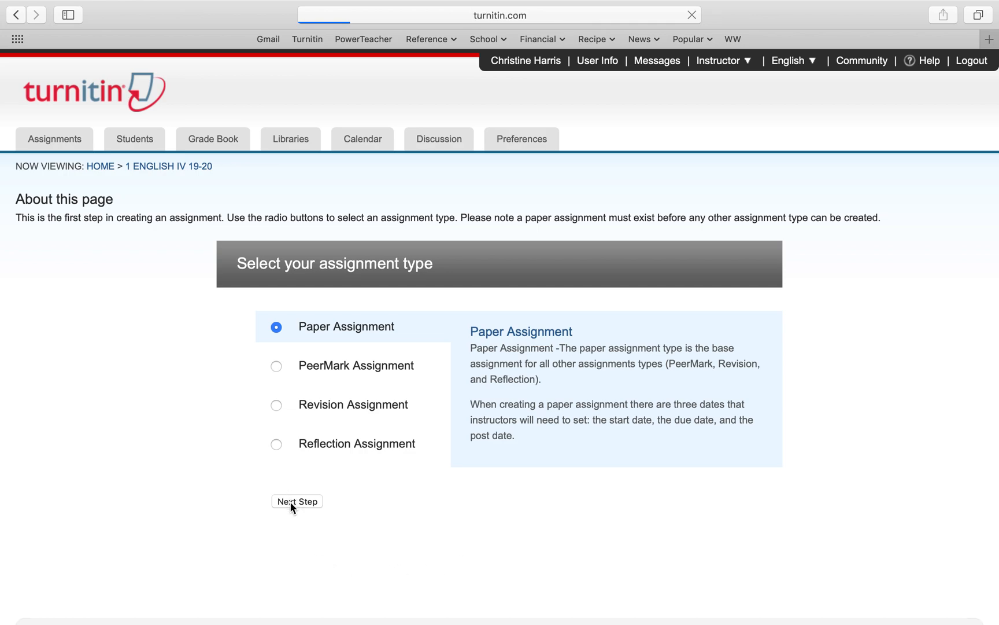
{"action": "mouse_move", "coordinate": [756, 5]}
{"action": "mouse_move", "coordinate": [665, 4]}
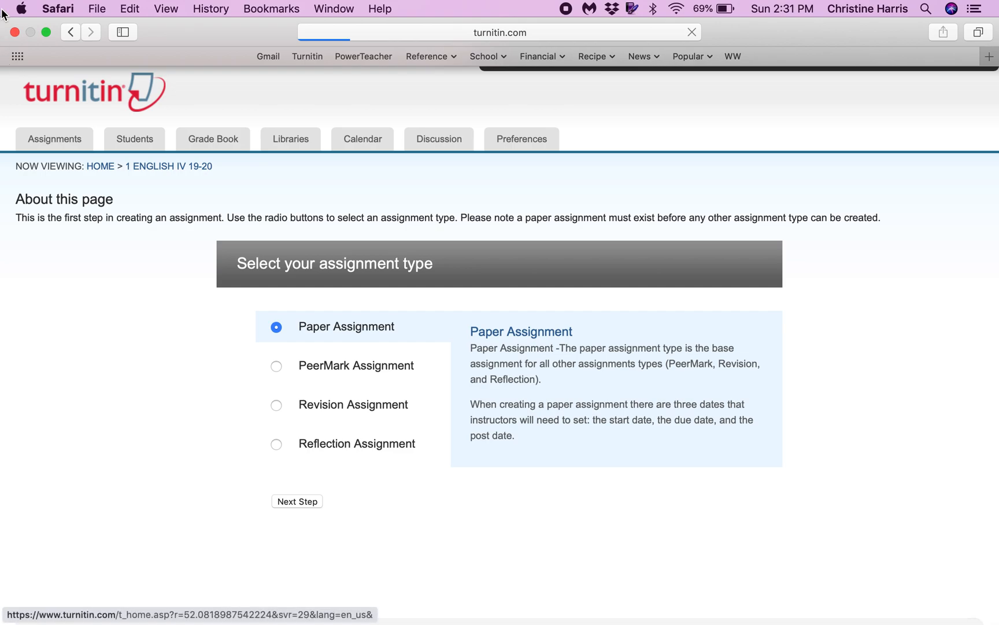
{"action": "left_click", "coordinate": [46, 32]}
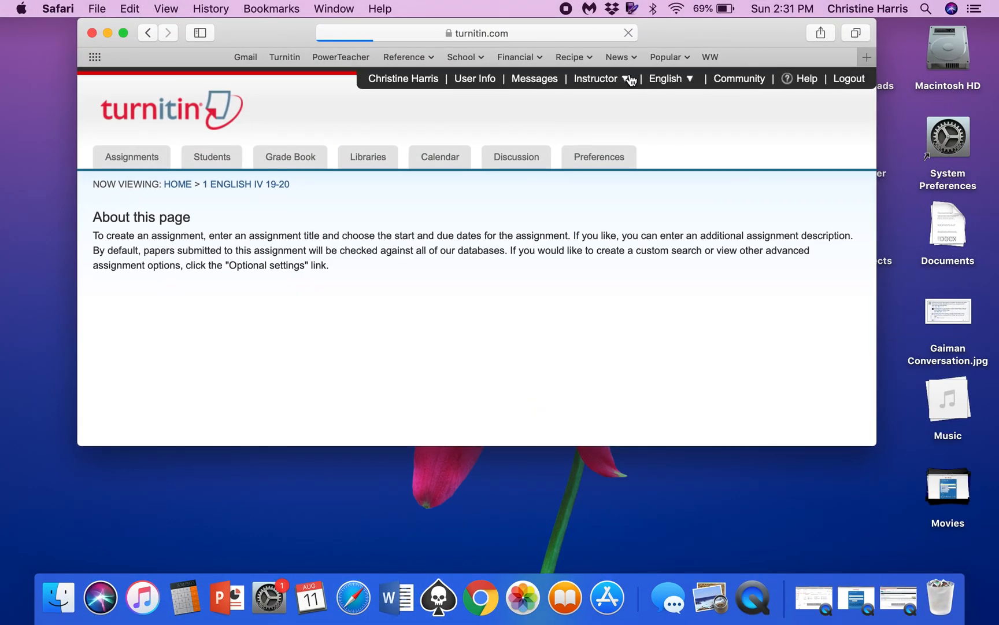
{"action": "left_click", "coordinate": [123, 33]}
Title the new assignment "Extra Words 2".
{"action": "left_click", "coordinate": [291, 354]}
{"action": "scroll", "coordinate": [291, 354], "scroll_direction": "down", "scroll_amount": 2}
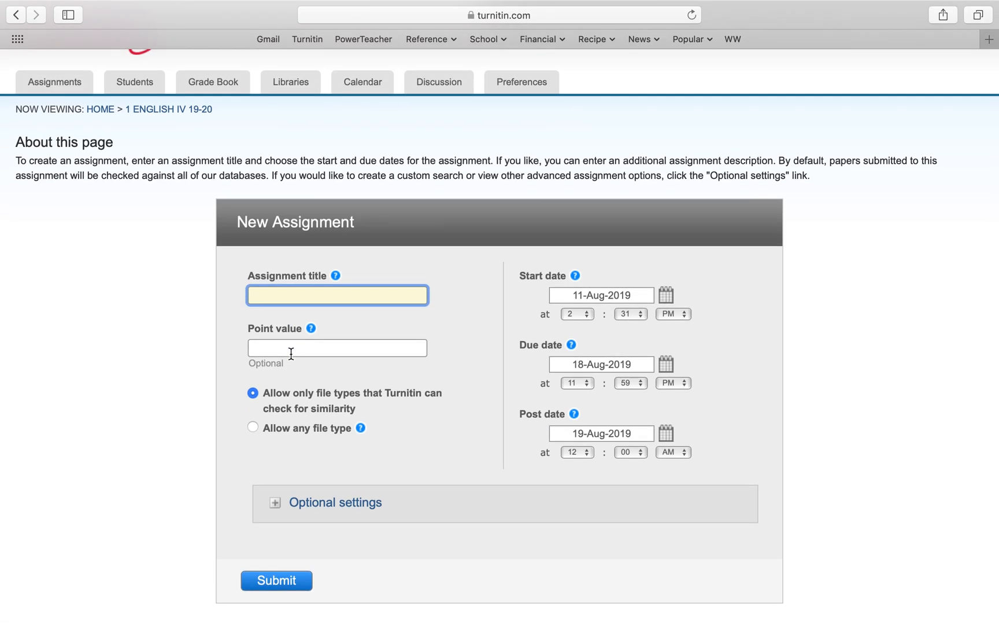
{"action": "type", "text": "Extra Words 2"}
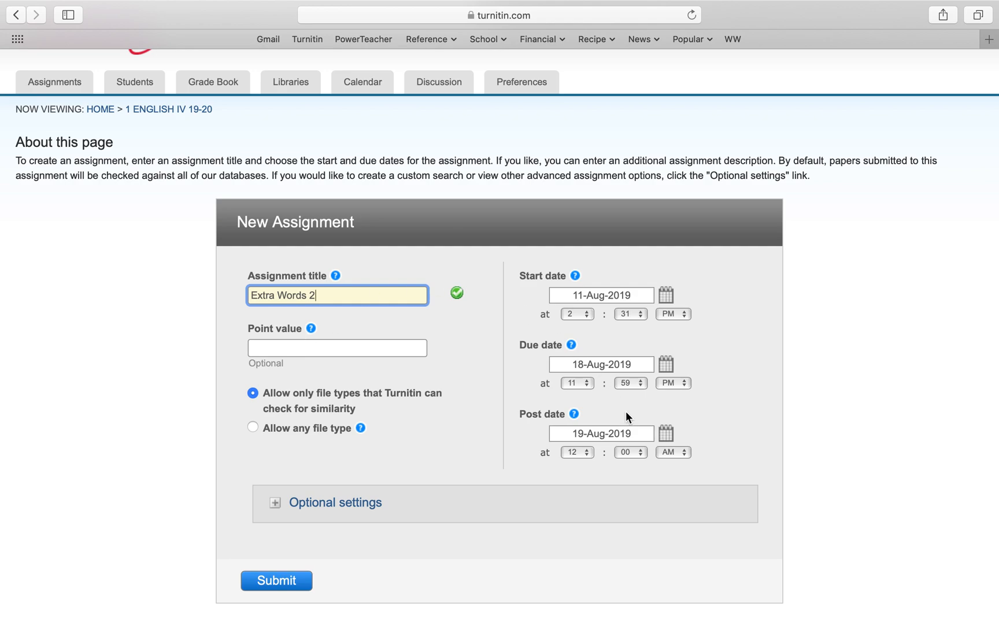
Set the assignment's due date to 08-Jan-2020.
{"action": "left_click", "coordinate": [669, 366]}
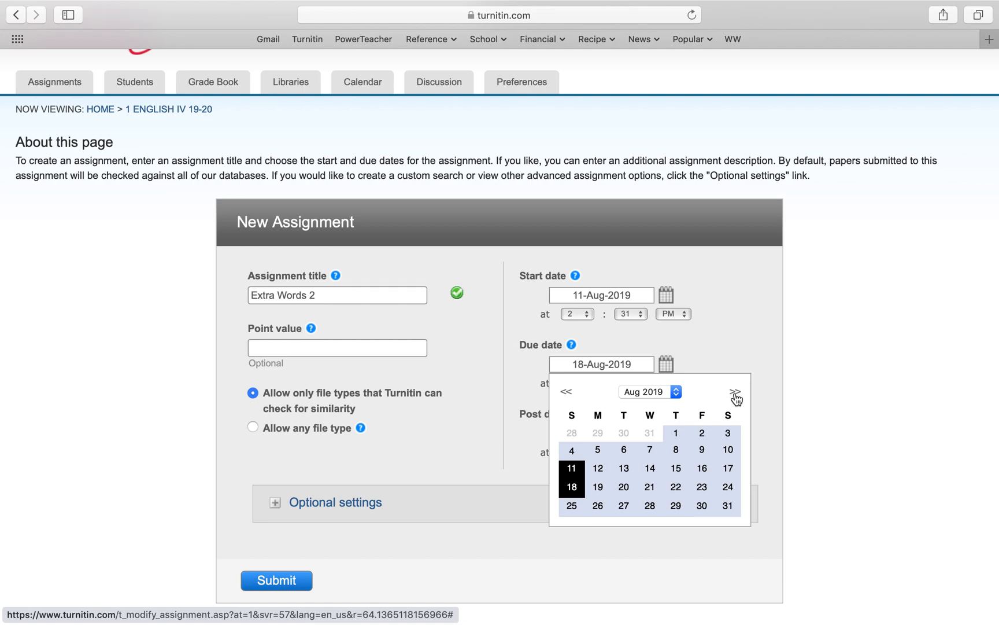
{"action": "left_click", "coordinate": [718, 342]}
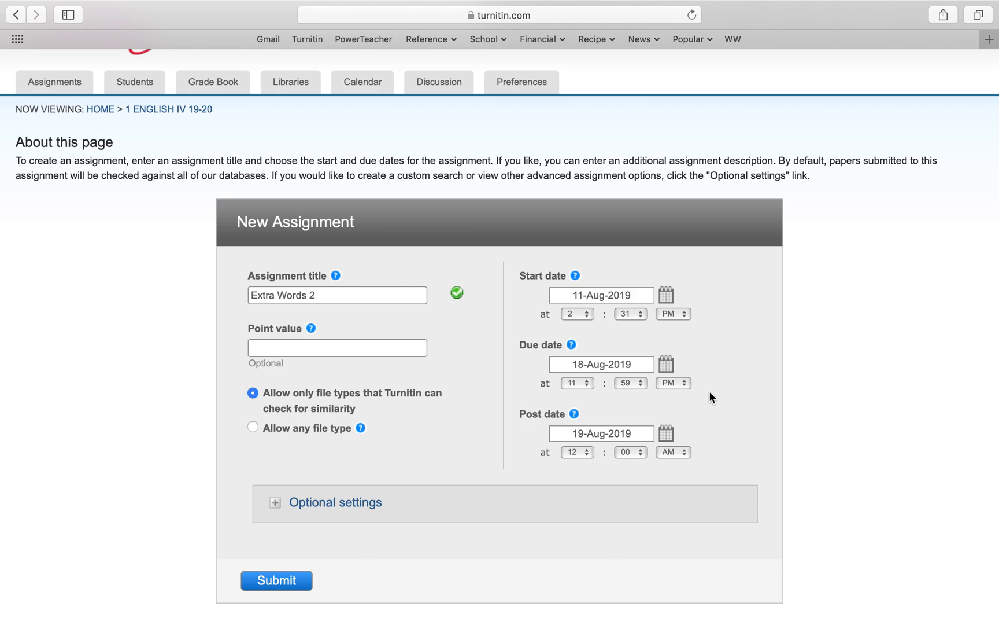
{"action": "left_click", "coordinate": [665, 364]}
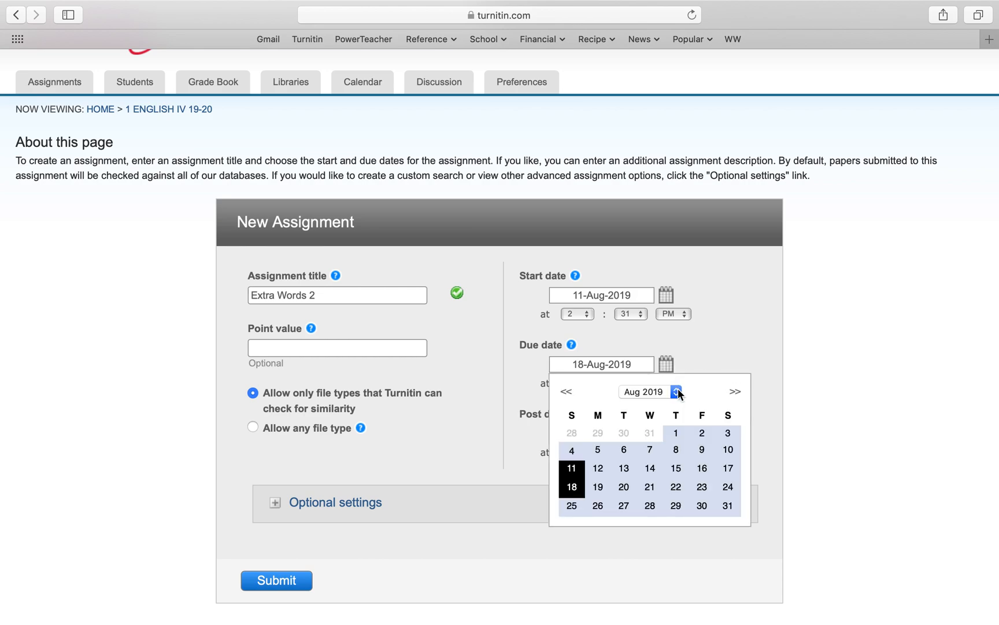
{"action": "left_click", "coordinate": [676, 391]}
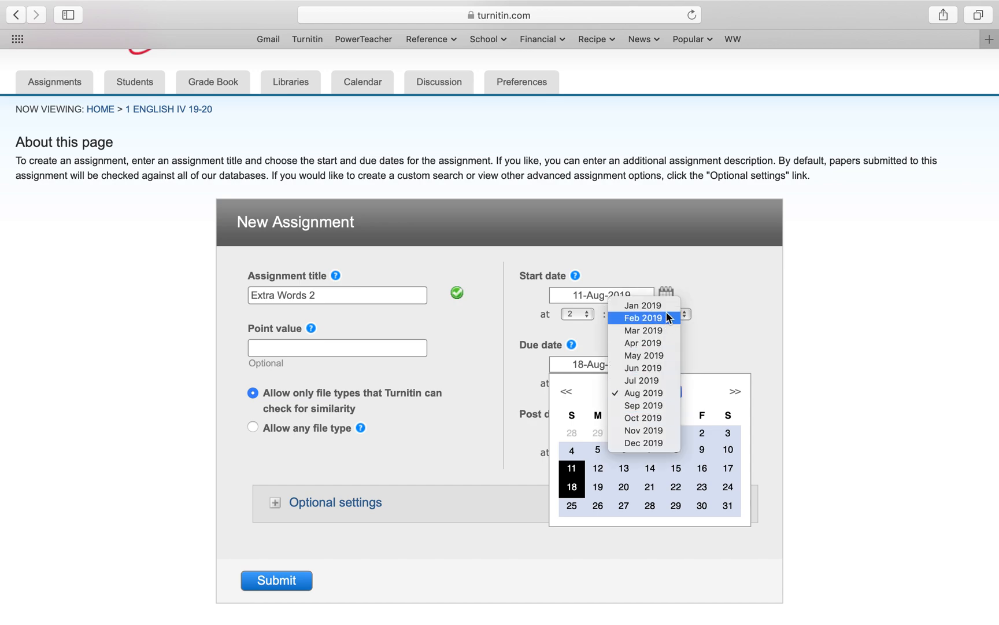
{"action": "left_click", "coordinate": [667, 394]}
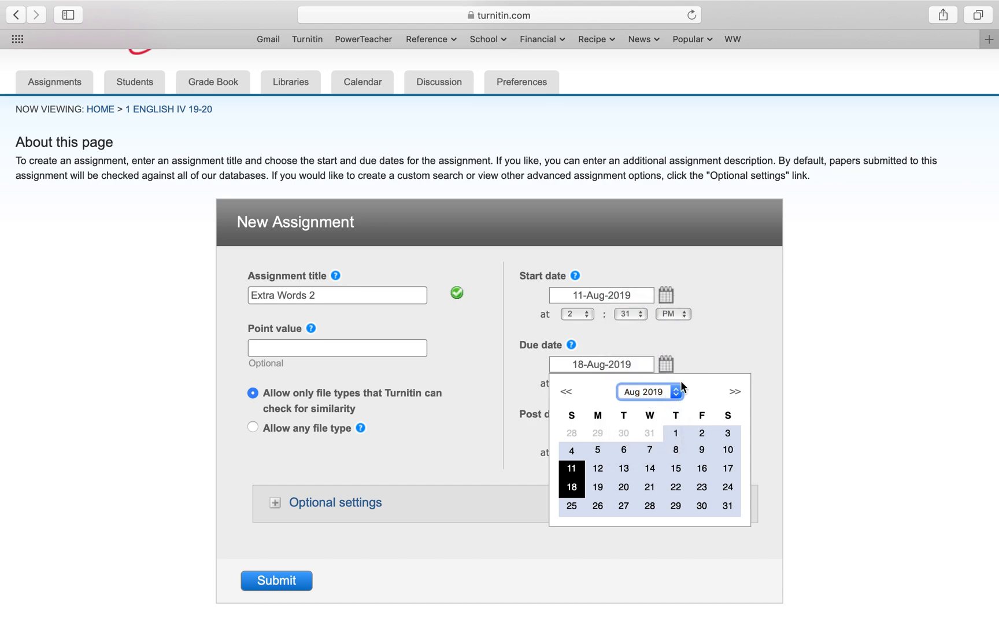
{"action": "left_click", "coordinate": [734, 394]}
{"action": "left_click", "coordinate": [734, 394]}
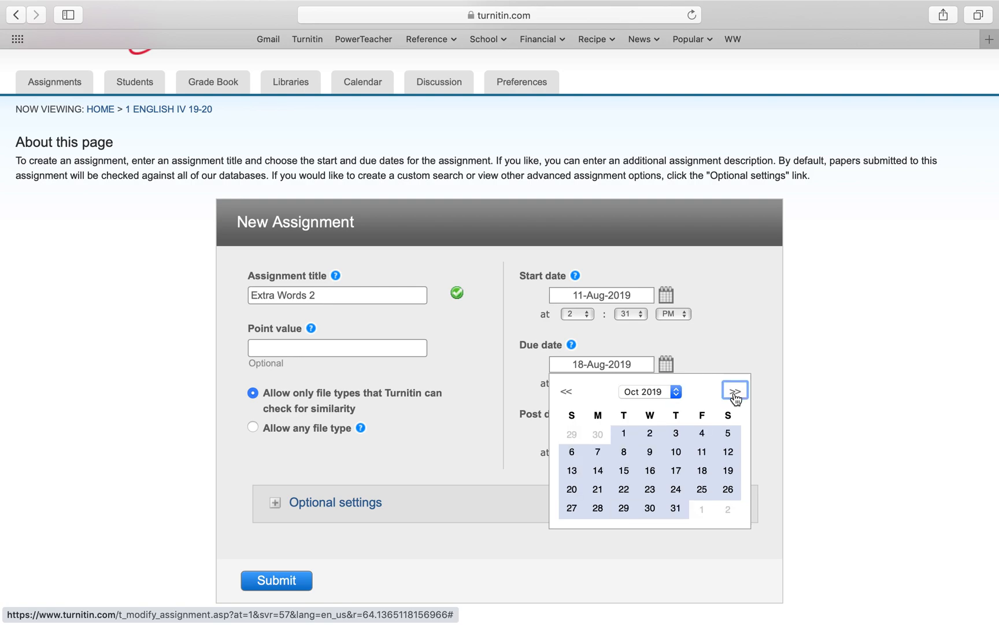
{"action": "left_click", "coordinate": [735, 393]}
{"action": "left_click", "coordinate": [735, 392]}
{"action": "left_click", "coordinate": [735, 392]}
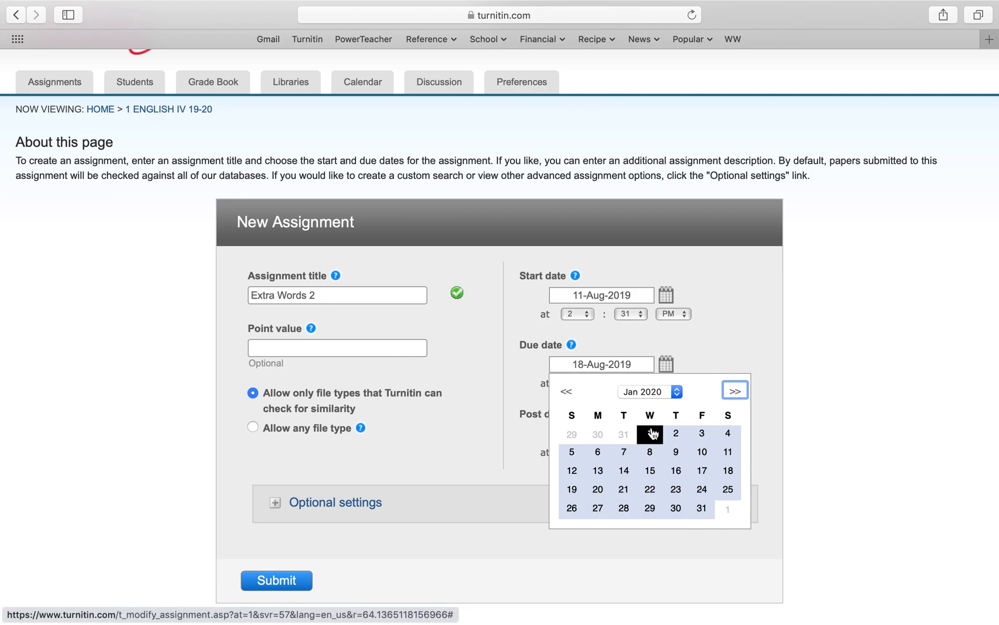
{"action": "left_click", "coordinate": [651, 451]}
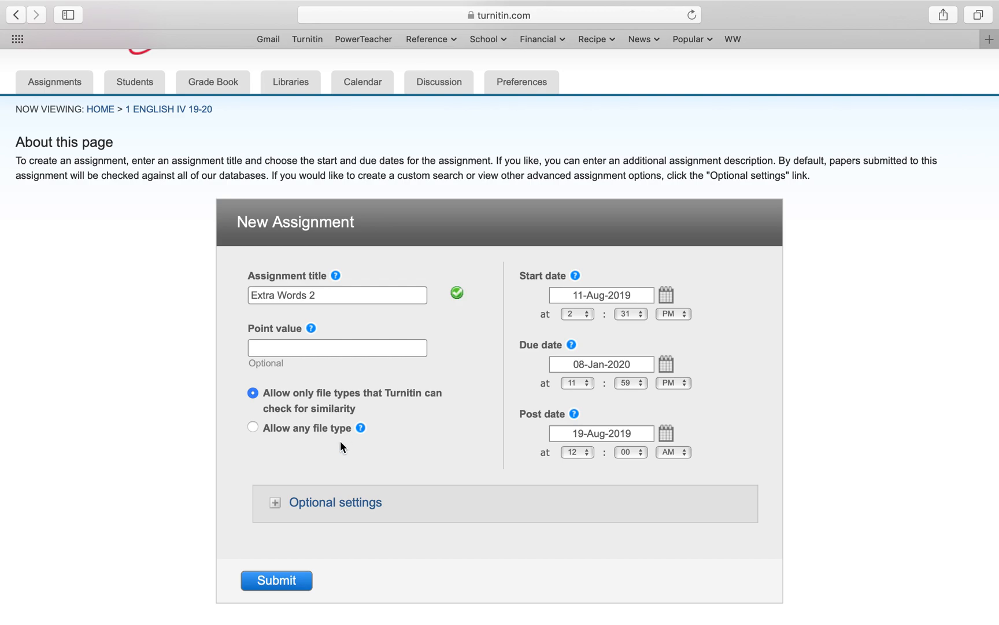
Expand the assignment's optional settings and review the late submission and Similarity Report options.
{"action": "left_click", "coordinate": [269, 502]}
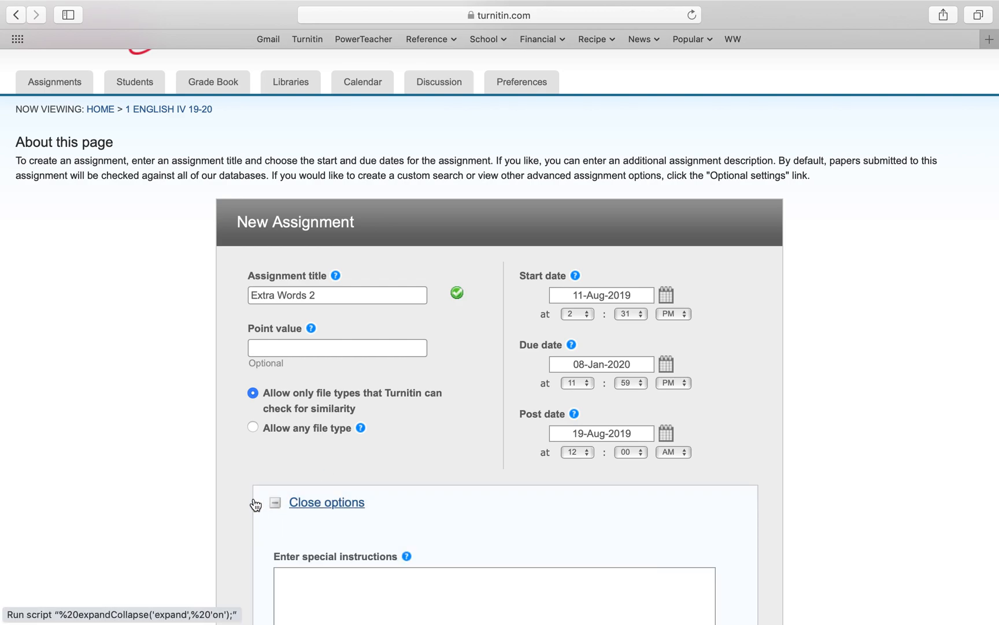
{"action": "scroll", "coordinate": [202, 516], "scroll_direction": "down", "scroll_amount": 5}
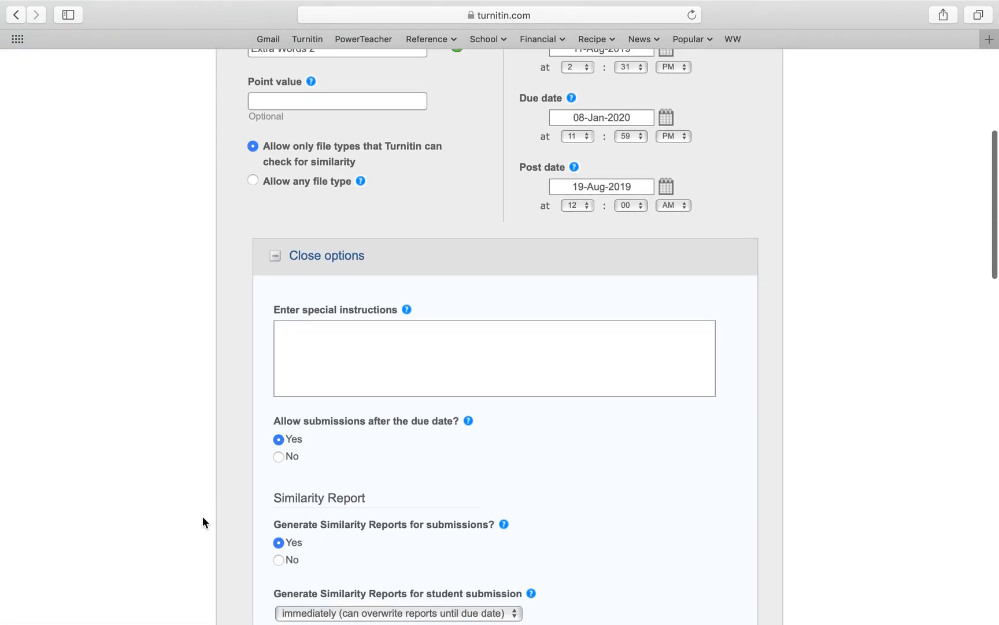
{"action": "scroll", "coordinate": [203, 517], "scroll_direction": "down", "scroll_amount": 2}
{"action": "scroll", "coordinate": [203, 518], "scroll_direction": "down", "scroll_amount": 1}
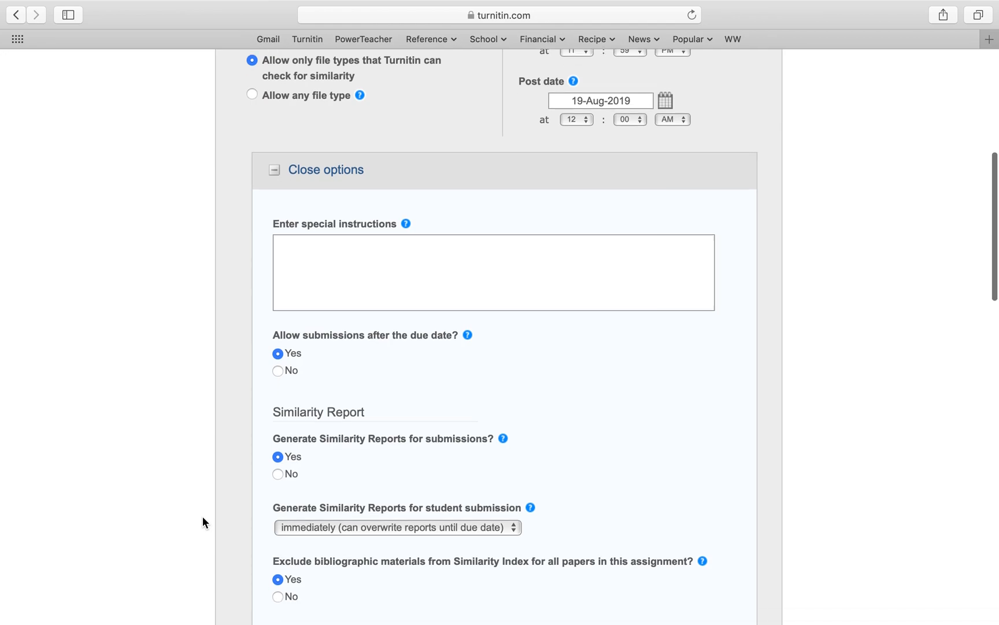
{"action": "scroll", "coordinate": [202, 516], "scroll_direction": "down", "scroll_amount": 3}
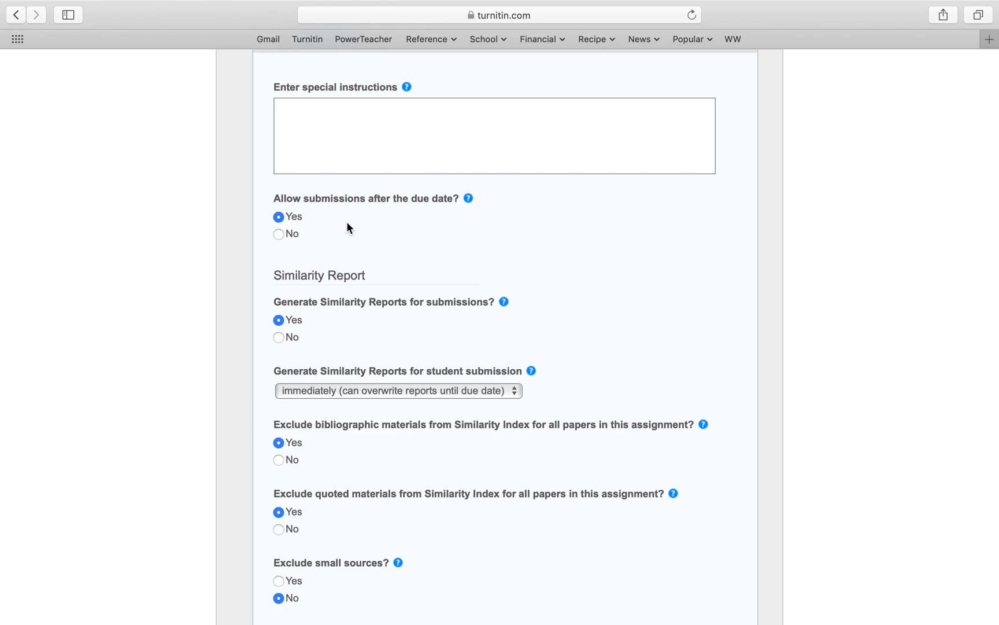
{"action": "scroll", "coordinate": [346, 222], "scroll_direction": "down", "scroll_amount": 2}
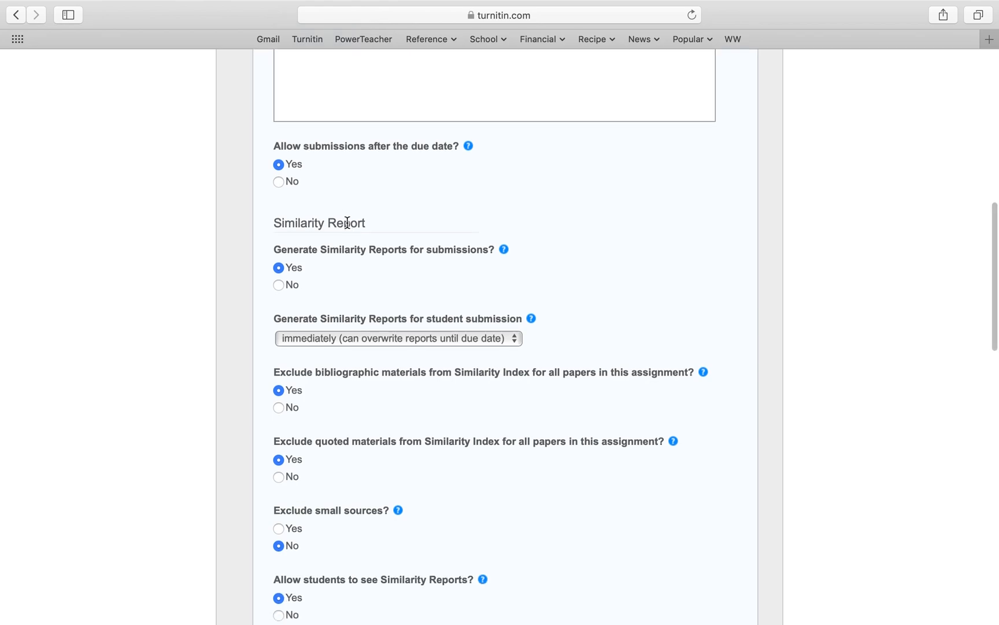
{"action": "scroll", "coordinate": [393, 284], "scroll_direction": "down", "scroll_amount": 2}
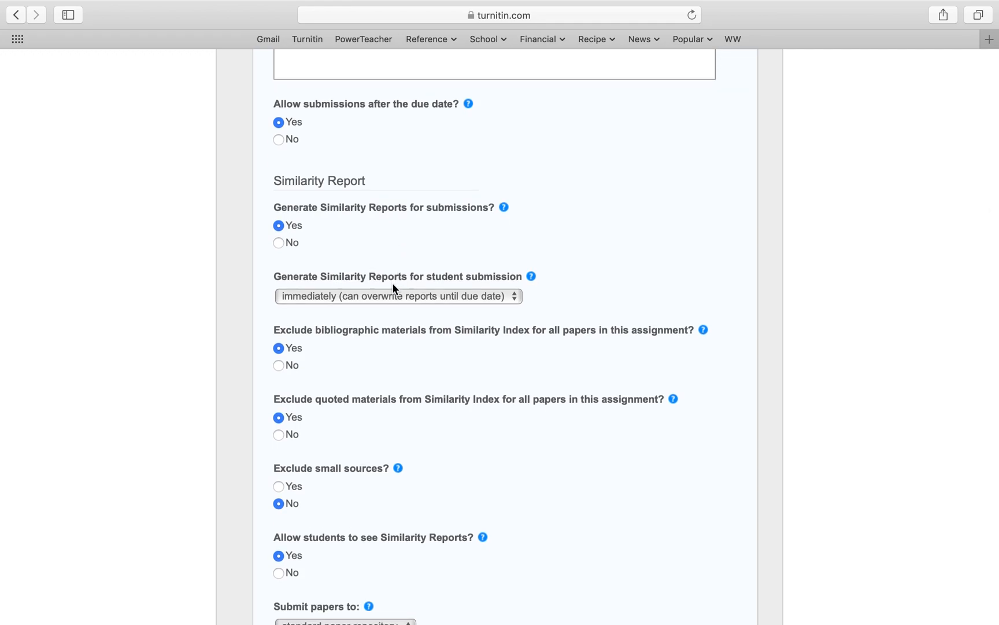
{"action": "scroll", "coordinate": [393, 250], "scroll_direction": "down", "scroll_amount": 2}
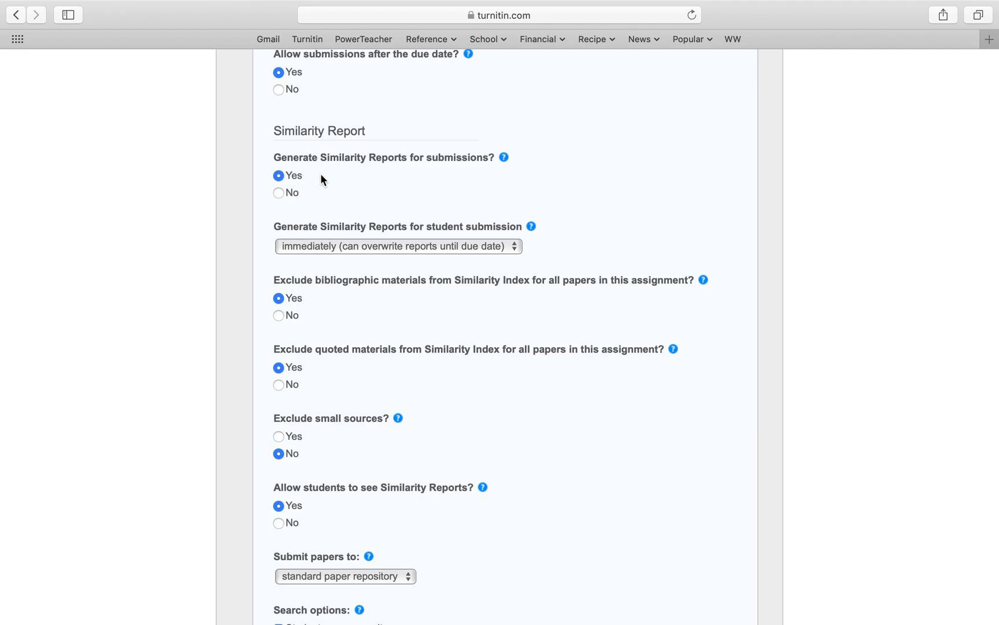
{"action": "scroll", "coordinate": [321, 178], "scroll_direction": "down", "scroll_amount": 2}
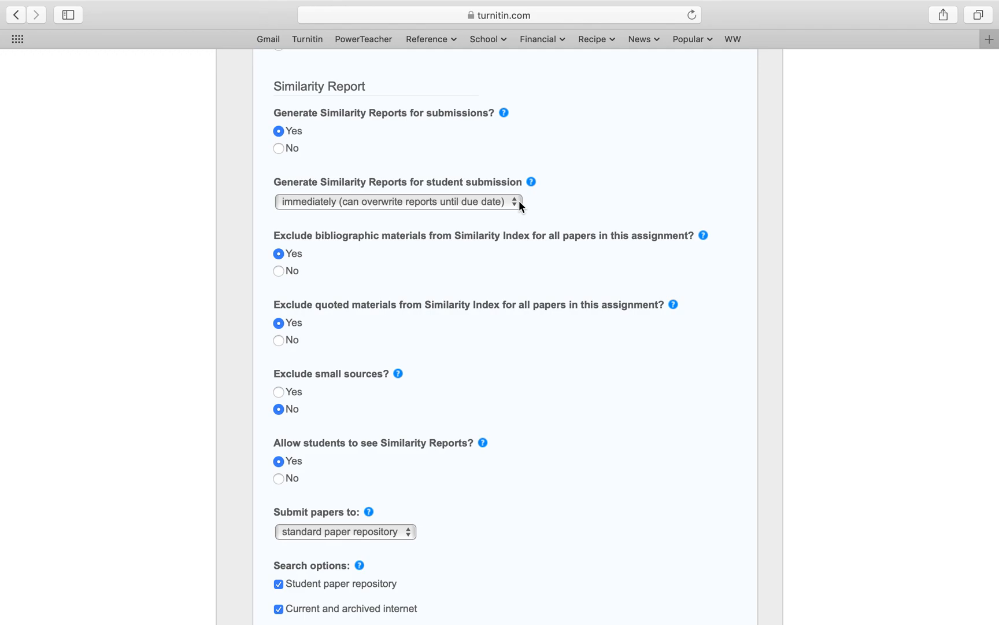
Check the timing choices for student Similarity Reports, keeping "immediately (can overwrite reports until due date)", and review the exclusion and search options.
{"action": "left_click", "coordinate": [519, 203]}
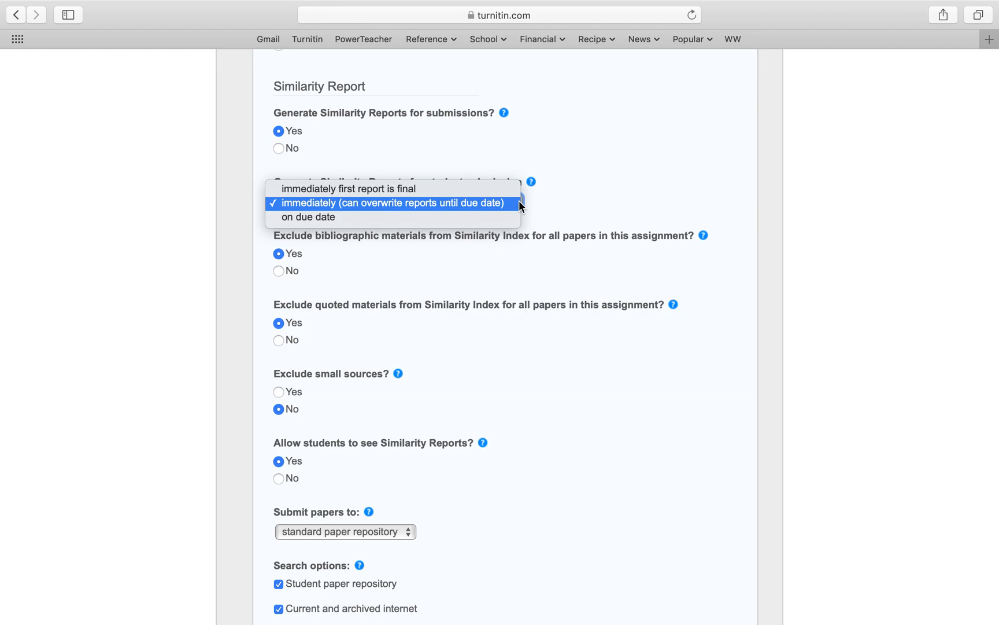
{"action": "left_click", "coordinate": [520, 202]}
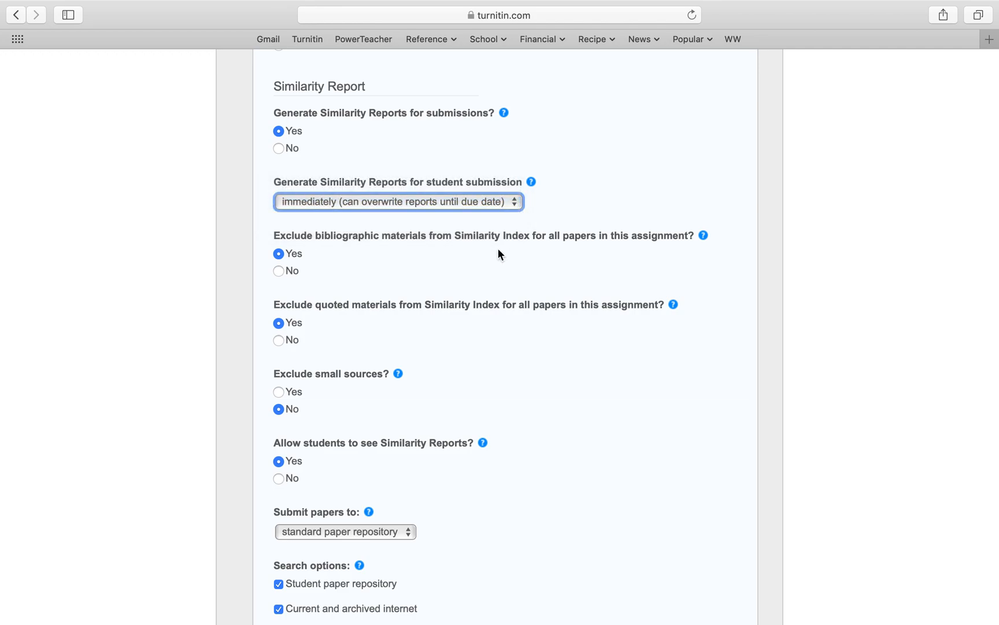
{"action": "scroll", "coordinate": [496, 258], "scroll_direction": "down", "scroll_amount": 1}
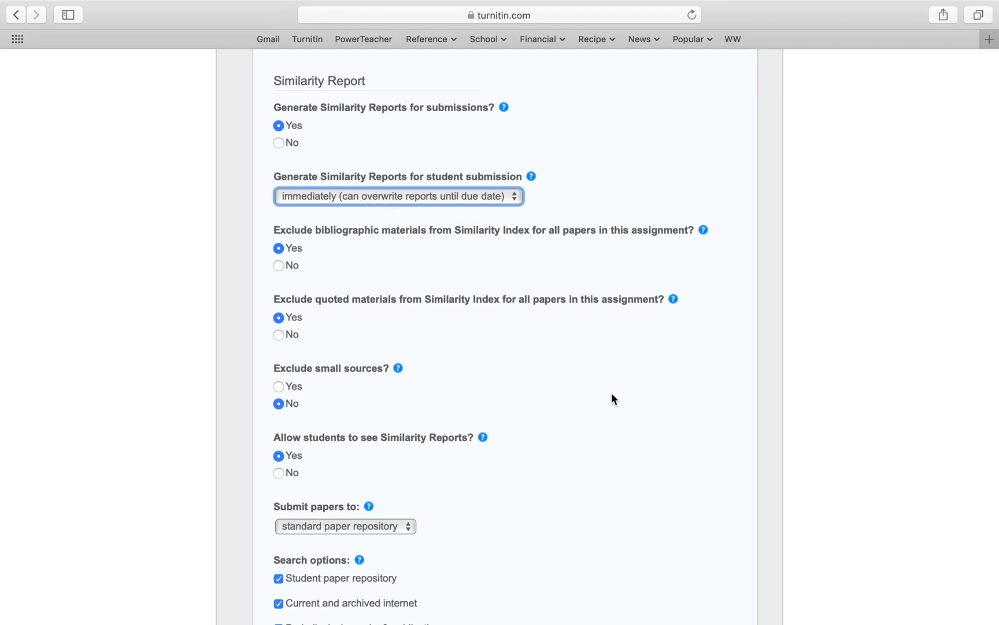
{"action": "scroll", "coordinate": [612, 399], "scroll_direction": "down", "scroll_amount": 2}
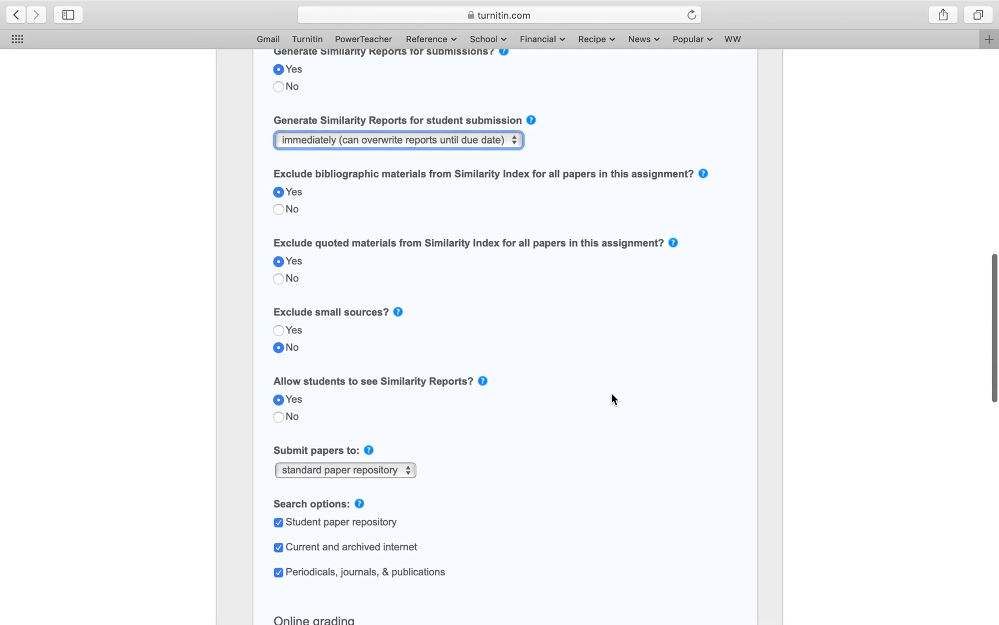
Review the assignment's settings for excluding bibliographic materials, quoted materials and small sources from the Similarity Index.
{"action": "scroll", "coordinate": [612, 399], "scroll_direction": "down", "scroll_amount": 1}
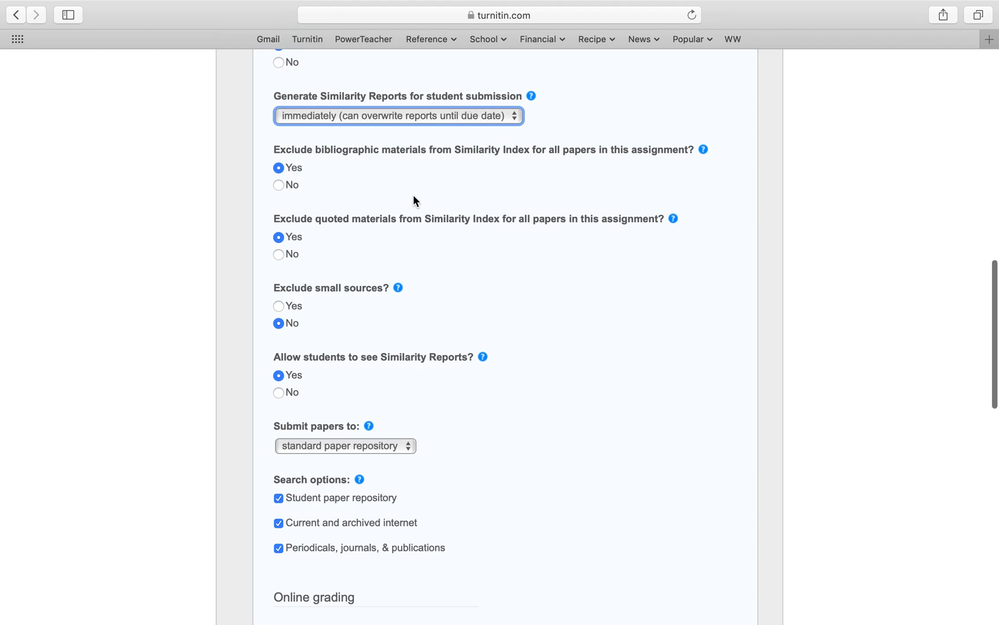
{"action": "scroll", "coordinate": [413, 196], "scroll_direction": "down", "scroll_amount": 1}
{"action": "scroll", "coordinate": [413, 195], "scroll_direction": "down", "scroll_amount": 1}
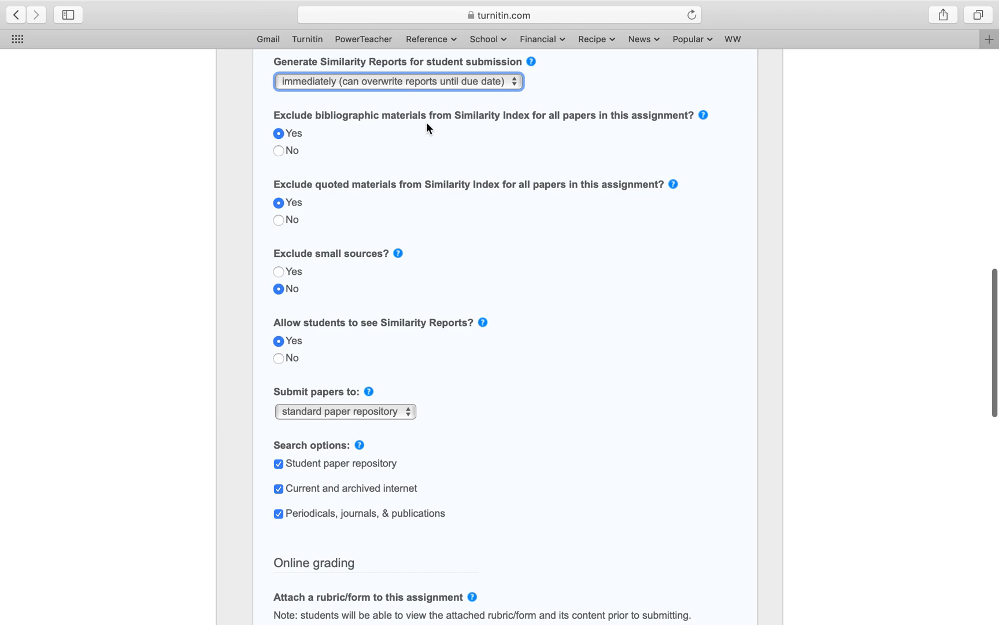
{"action": "scroll", "coordinate": [432, 123], "scroll_direction": "up", "scroll_amount": 1}
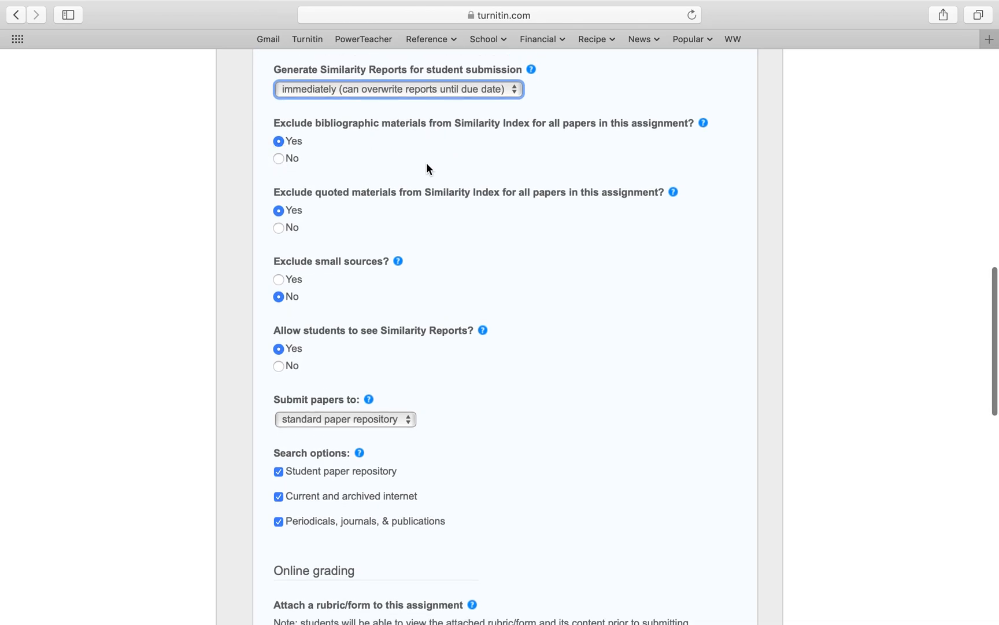
{"action": "scroll", "coordinate": [427, 163], "scroll_direction": "down", "scroll_amount": 3}
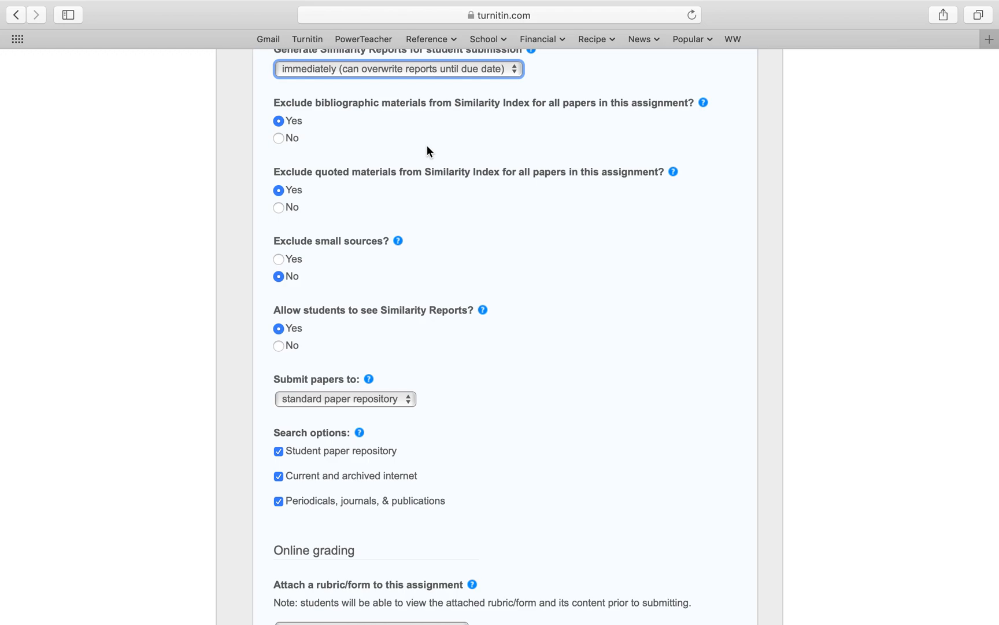
{"action": "scroll", "coordinate": [427, 147], "scroll_direction": "down", "scroll_amount": 1}
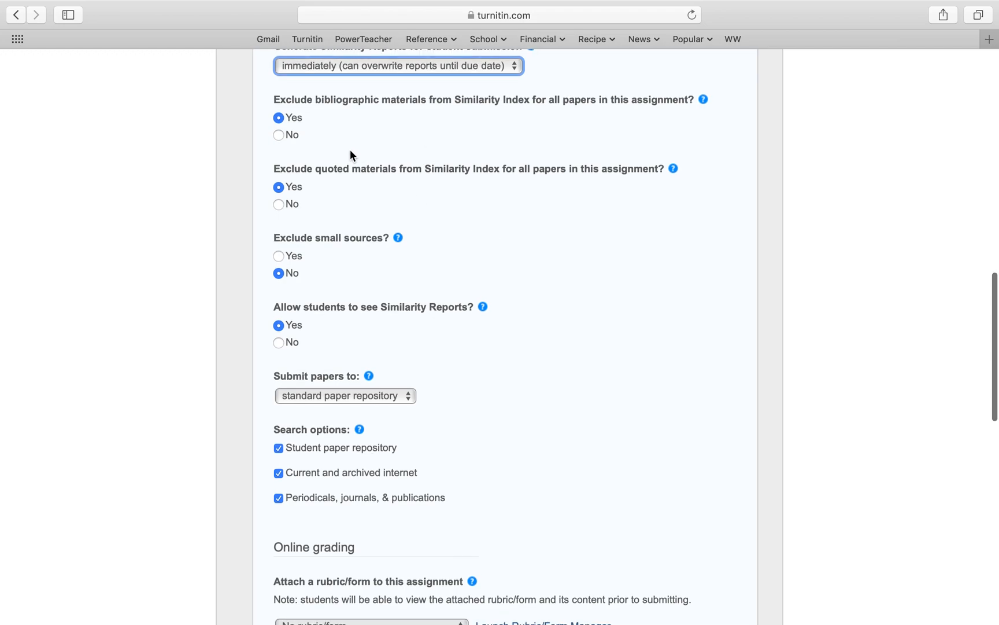
{"action": "scroll", "coordinate": [514, 251], "scroll_direction": "down", "scroll_amount": 3}
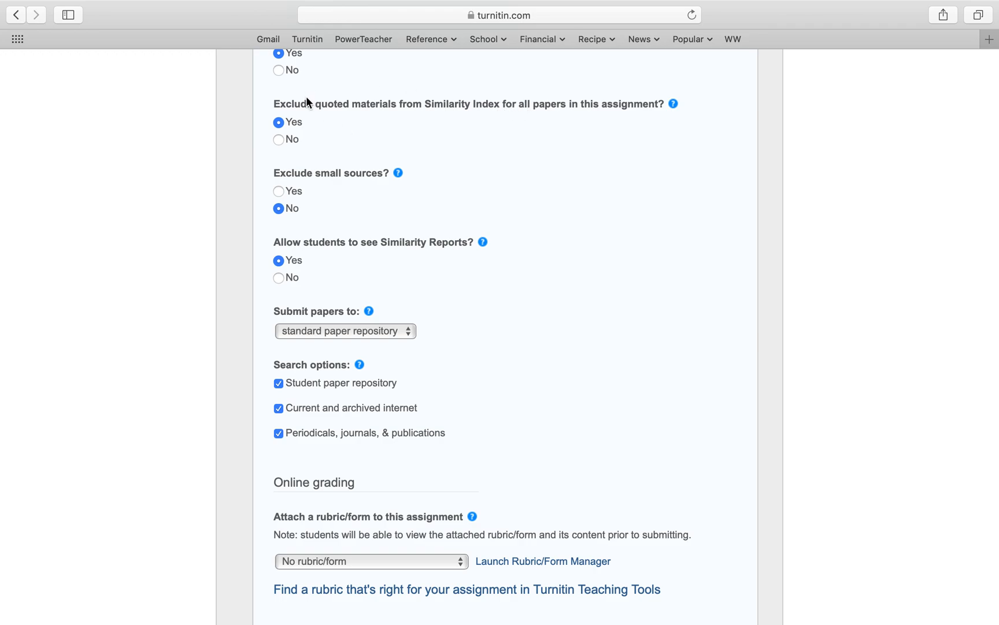
{"action": "scroll", "coordinate": [334, 130], "scroll_direction": "down", "scroll_amount": 2}
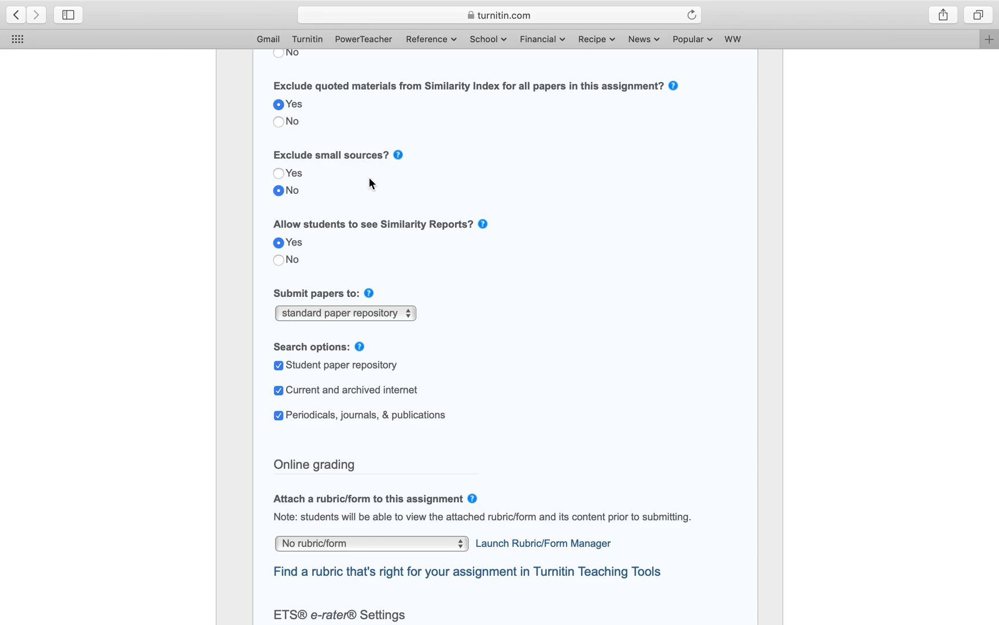
{"action": "scroll", "coordinate": [369, 177], "scroll_direction": "down", "scroll_amount": 1}
{"action": "scroll", "coordinate": [370, 177], "scroll_direction": "up", "scroll_amount": 1}
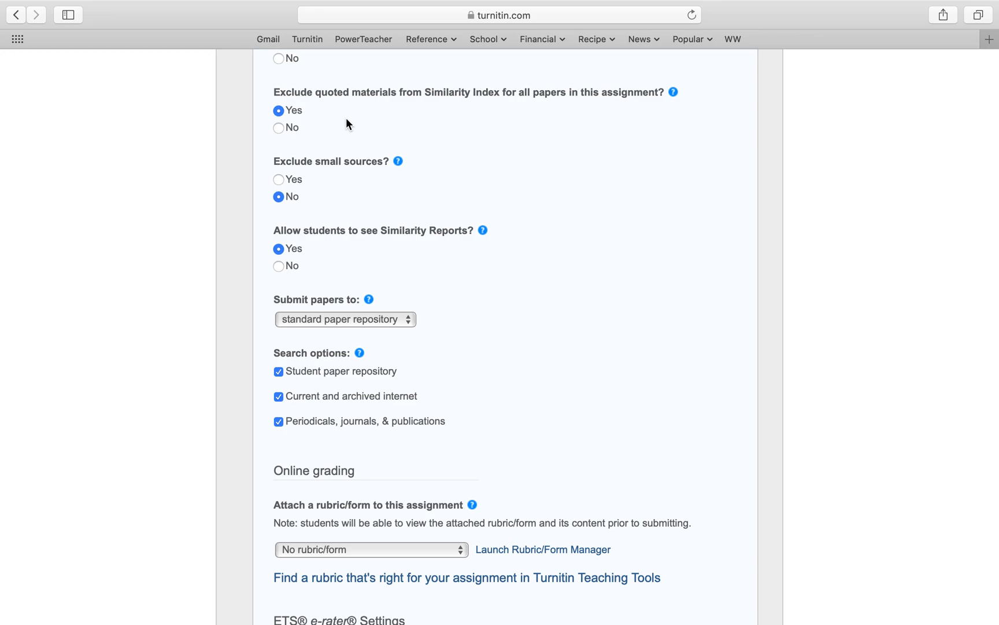
{"action": "scroll", "coordinate": [384, 184], "scroll_direction": "down", "scroll_amount": 1}
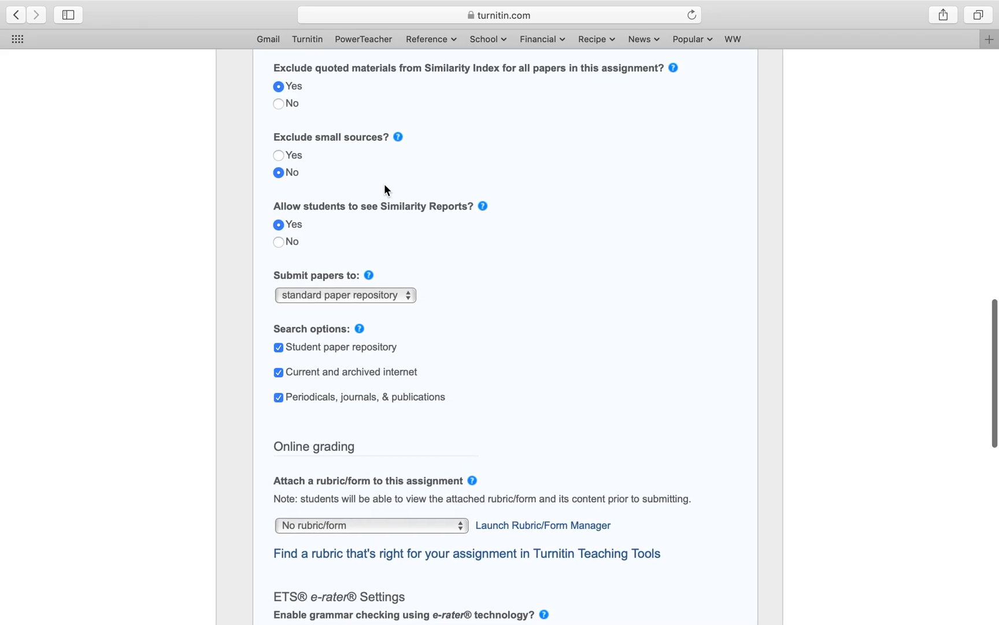
Review the student access to Similarity Reports, paper repository, search, rubric and e-rater grammar checking settings.
{"action": "scroll", "coordinate": [385, 185], "scroll_direction": "down", "scroll_amount": 3}
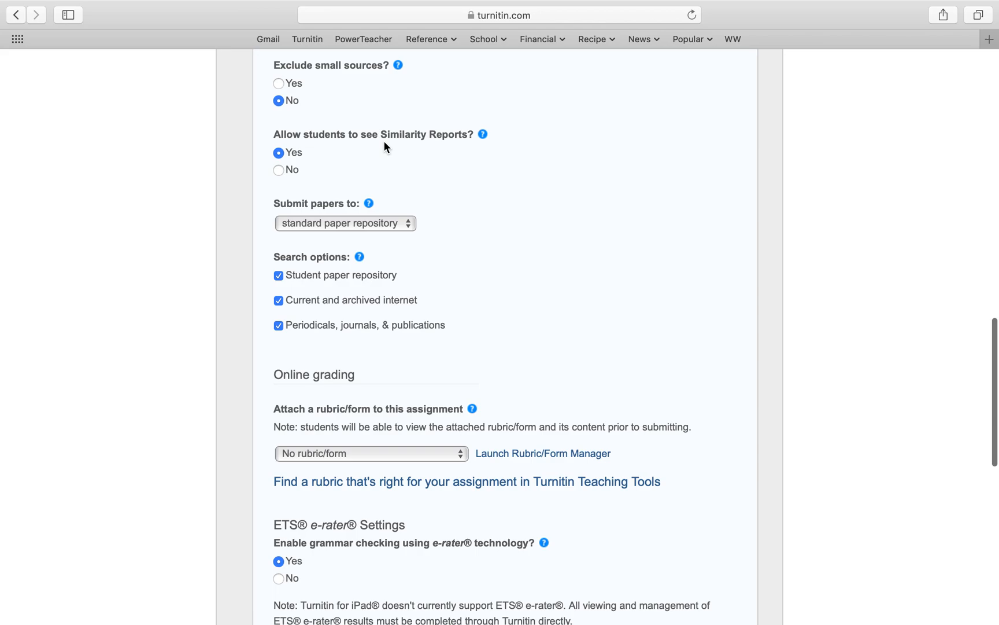
{"action": "scroll", "coordinate": [385, 143], "scroll_direction": "down", "scroll_amount": 2}
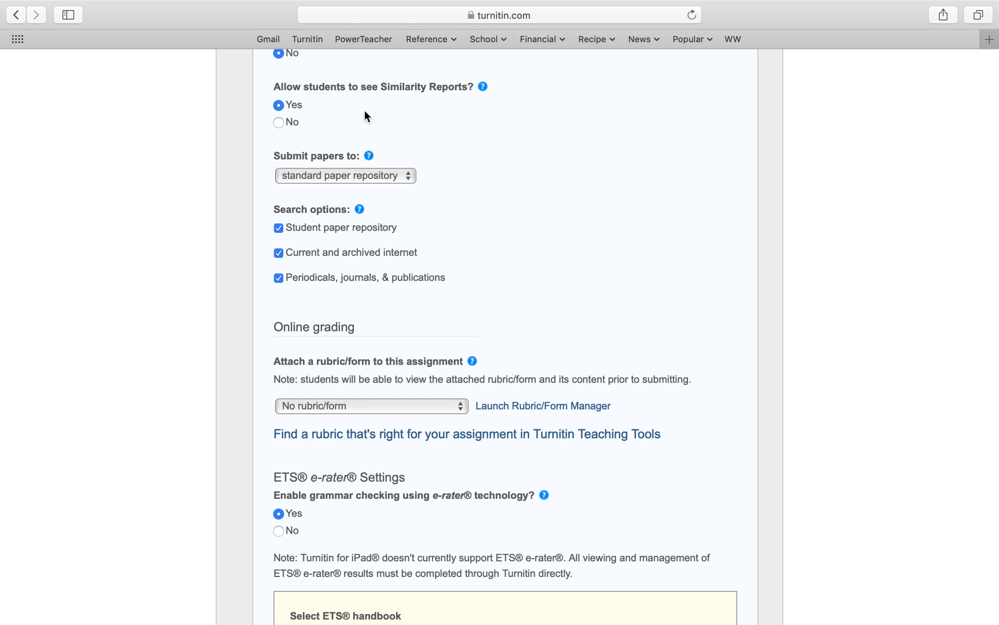
{"action": "scroll", "coordinate": [365, 116], "scroll_direction": "down", "scroll_amount": 1}
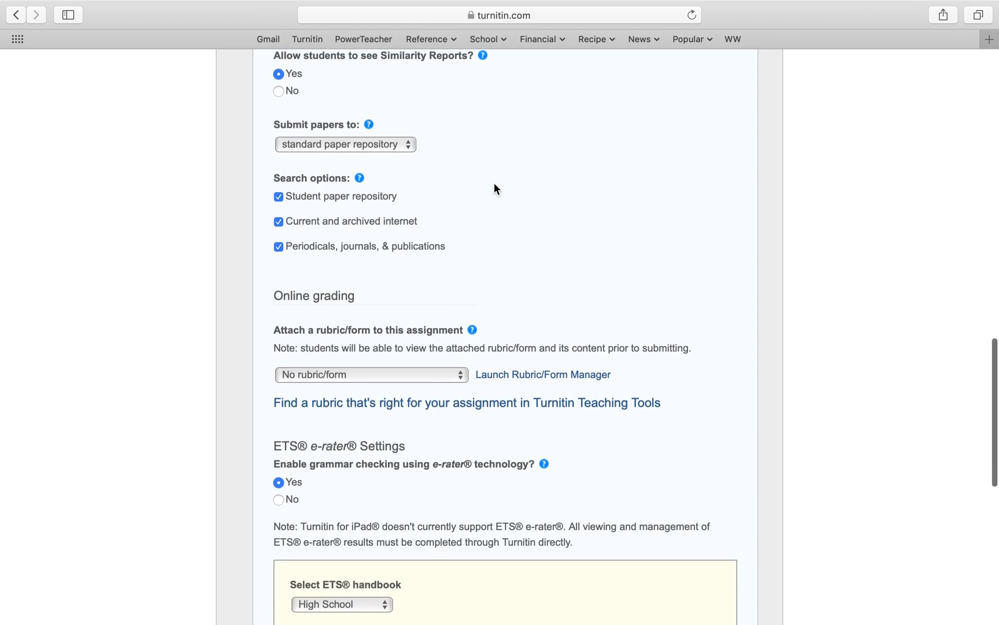
{"action": "scroll", "coordinate": [495, 183], "scroll_direction": "up", "scroll_amount": 1}
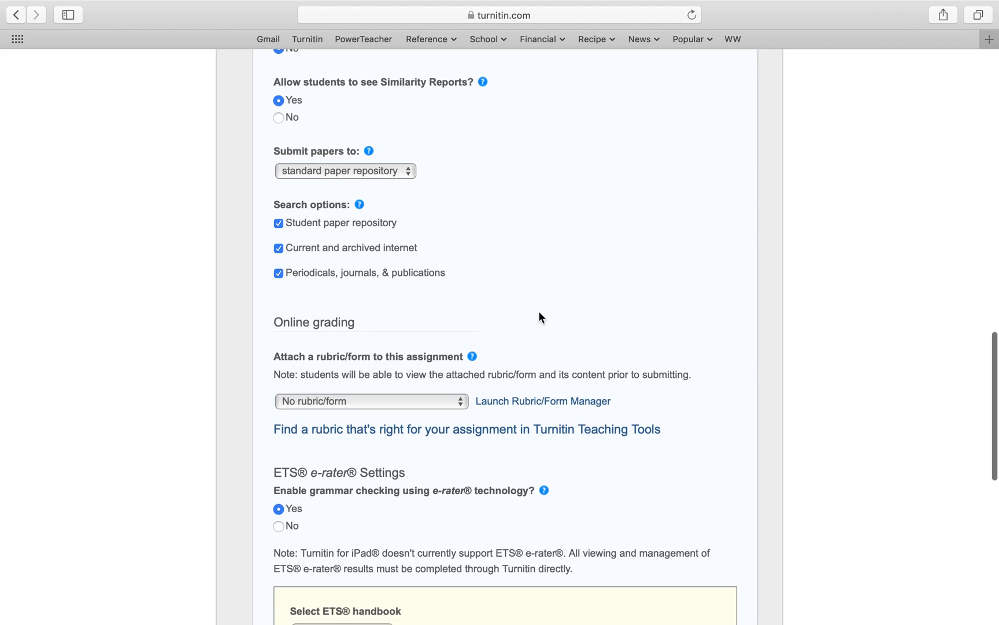
{"action": "scroll", "coordinate": [541, 317], "scroll_direction": "down", "scroll_amount": 1}
{"action": "scroll", "coordinate": [539, 317], "scroll_direction": "down", "scroll_amount": 1}
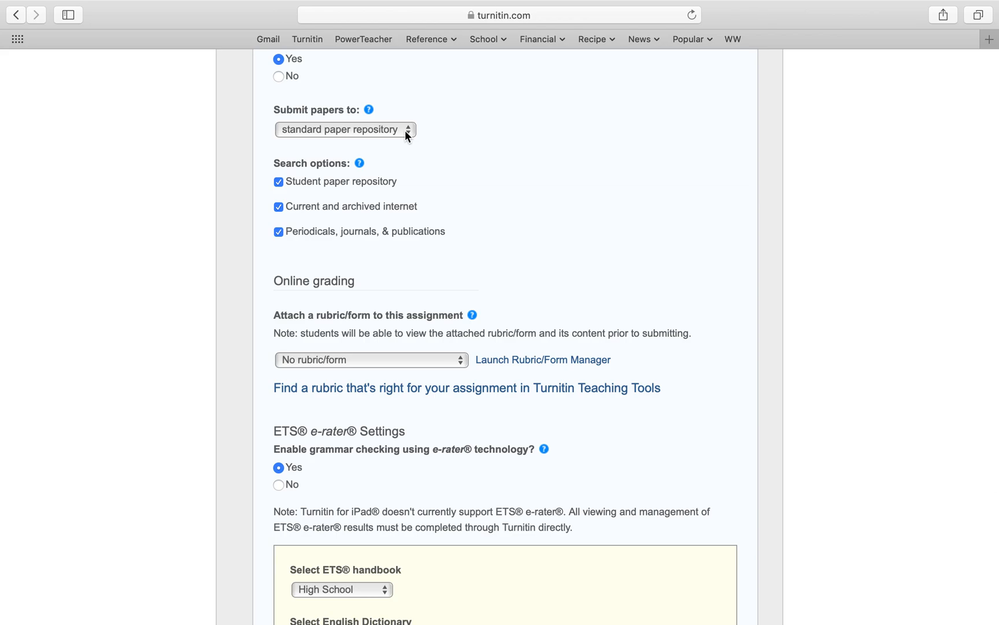
{"action": "scroll", "coordinate": [486, 225], "scroll_direction": "down", "scroll_amount": 2}
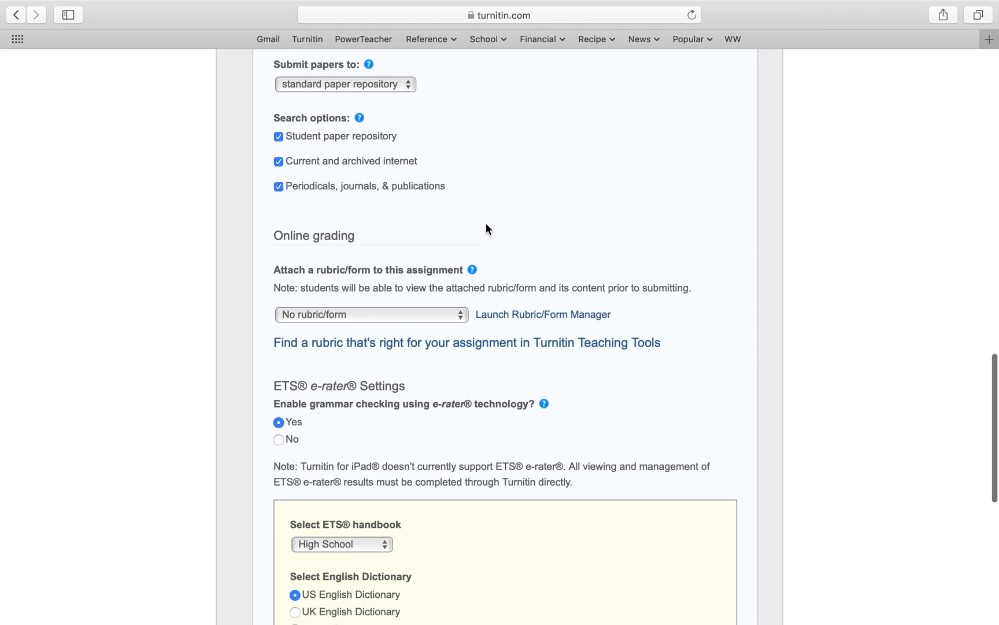
{"action": "scroll", "coordinate": [535, 218], "scroll_direction": "down", "scroll_amount": 1}
{"action": "scroll", "coordinate": [535, 218], "scroll_direction": "down", "scroll_amount": 5}
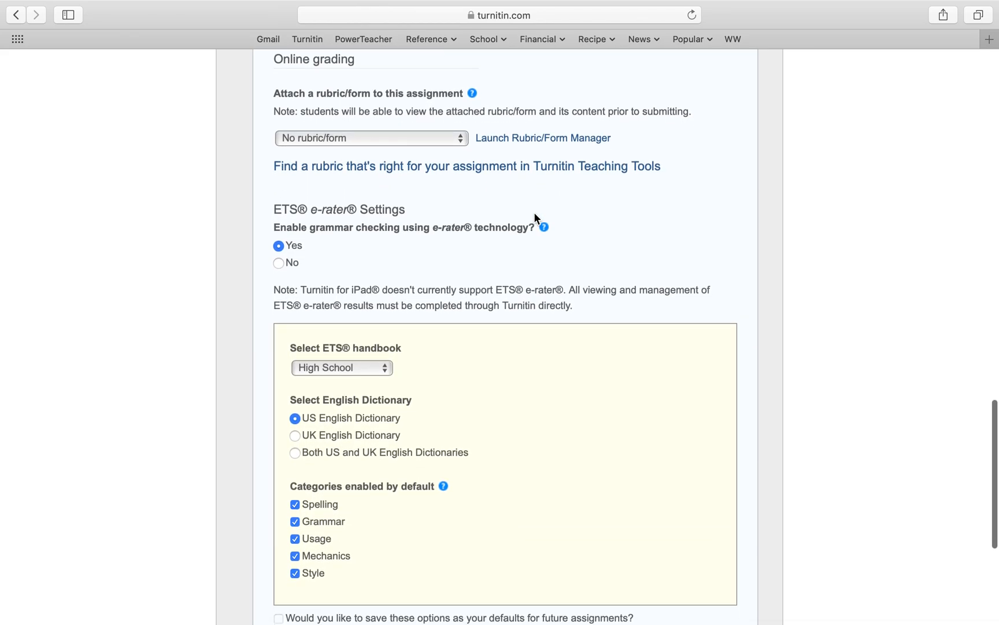
{"action": "scroll", "coordinate": [534, 215], "scroll_direction": "up", "scroll_amount": 4}
{"action": "scroll", "coordinate": [532, 242], "scroll_direction": "down", "scroll_amount": 2}
{"action": "scroll", "coordinate": [541, 298], "scroll_direction": "down", "scroll_amount": 2}
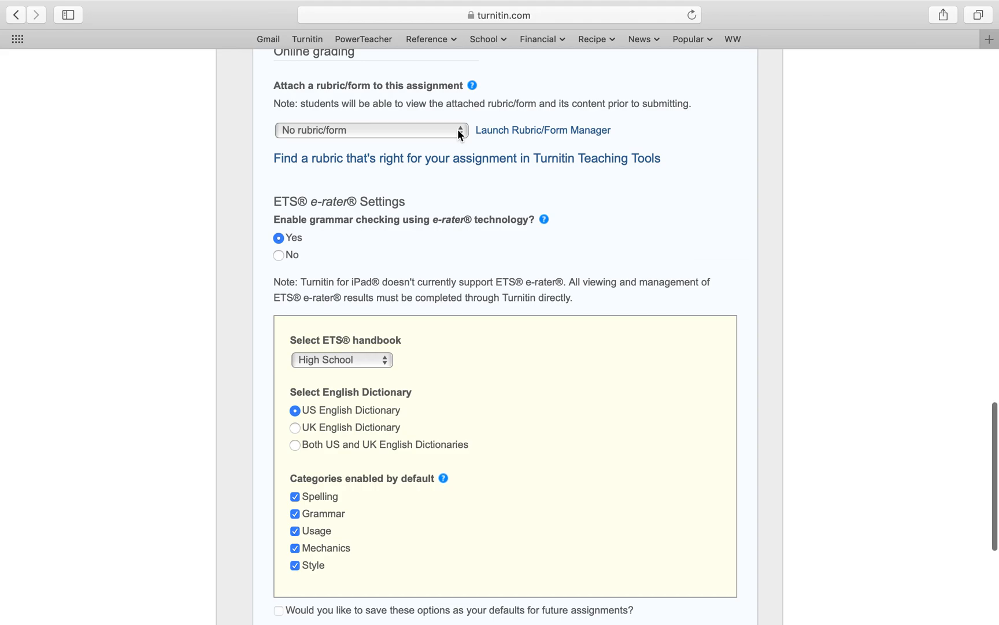
Submit the new assignment and check its entry at the end of the class homepage's assignment list.
{"action": "scroll", "coordinate": [458, 130], "scroll_direction": "down", "scroll_amount": 3}
{"action": "scroll", "coordinate": [457, 131], "scroll_direction": "down", "scroll_amount": 10}
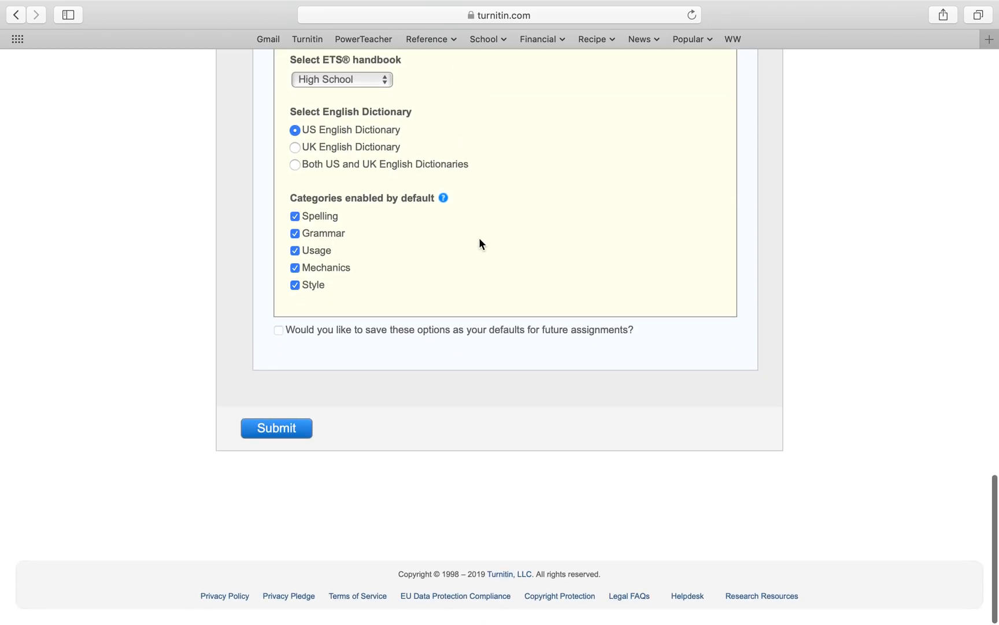
{"action": "left_click", "coordinate": [277, 428]}
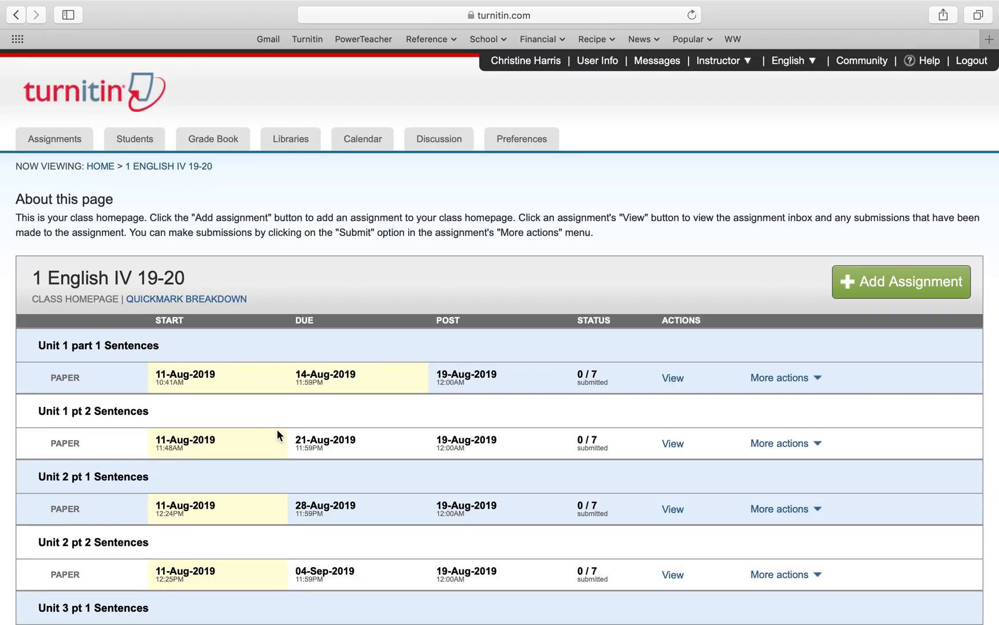
{"action": "scroll", "coordinate": [277, 429], "scroll_direction": "down", "scroll_amount": 3}
{"action": "scroll", "coordinate": [277, 428], "scroll_direction": "down", "scroll_amount": 20}
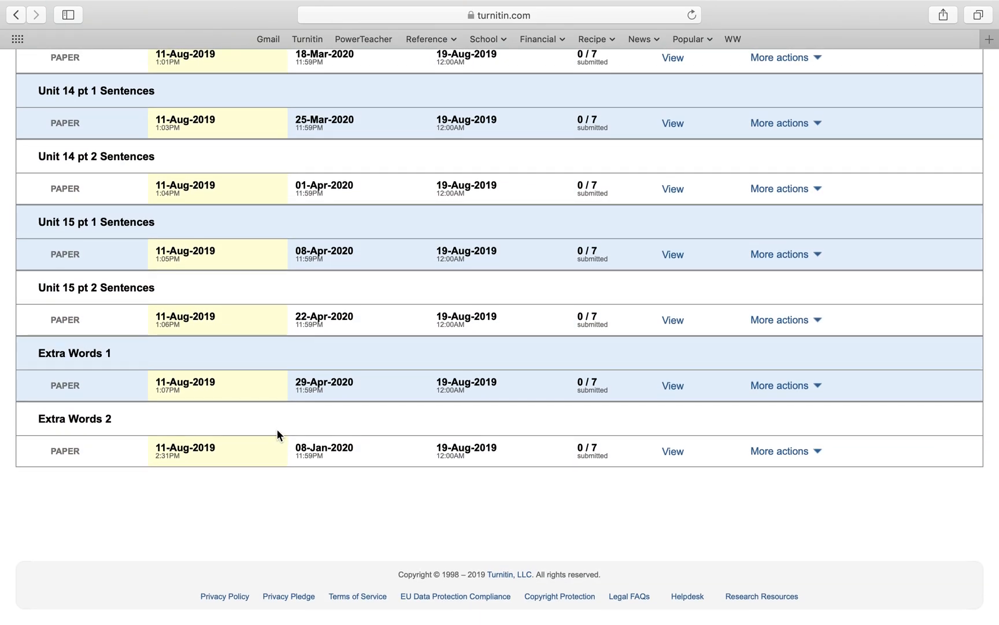
{"action": "scroll", "coordinate": [585, 319], "scroll_direction": "up", "scroll_amount": 20}
{"action": "scroll", "coordinate": [584, 319], "scroll_direction": "down", "scroll_amount": 1}
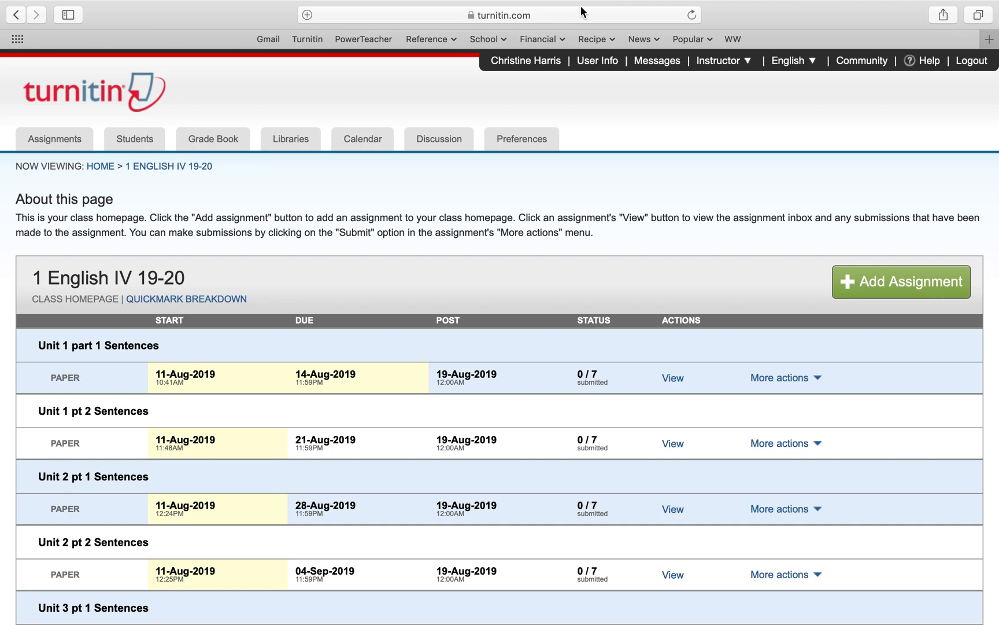
{"action": "key", "text": "super+shift+5"}
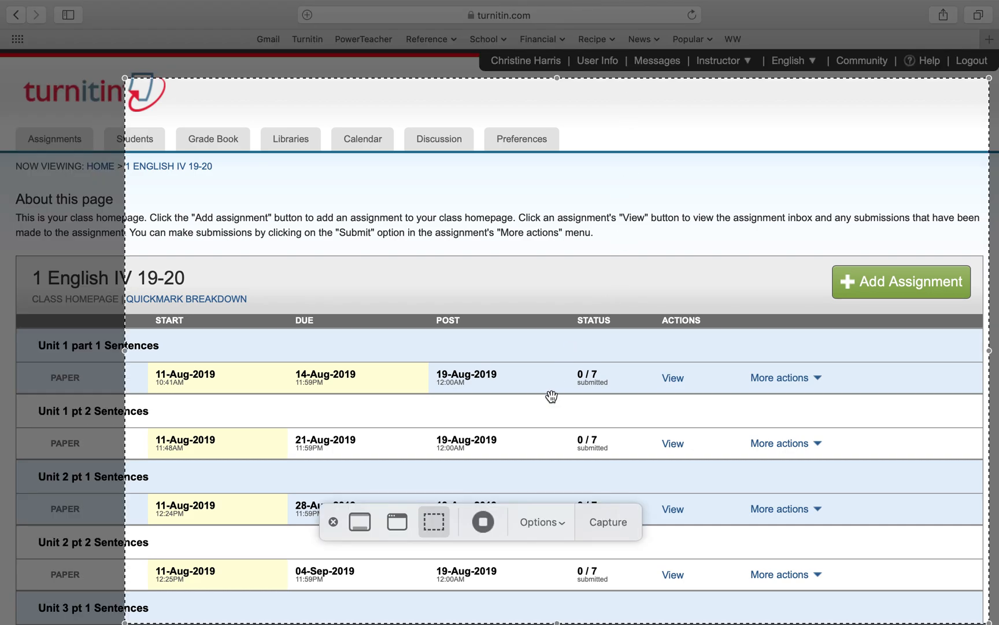